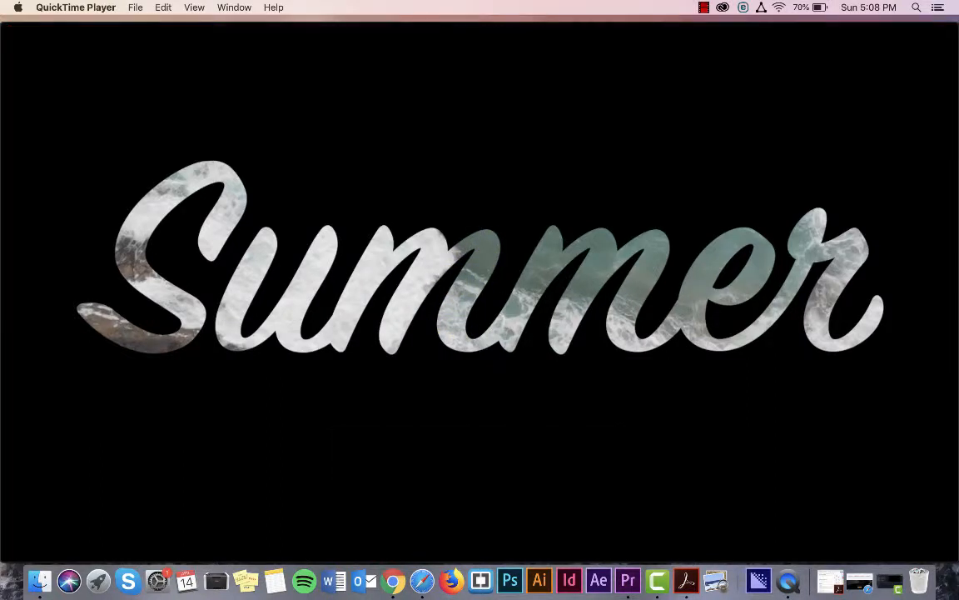
Skim the finished Summerfun.mp4 video from the title to the closing text, and return to its beginning.
mouse_move(379, 371)
mouse_move(457, 385)
mouse_move(321, 473)
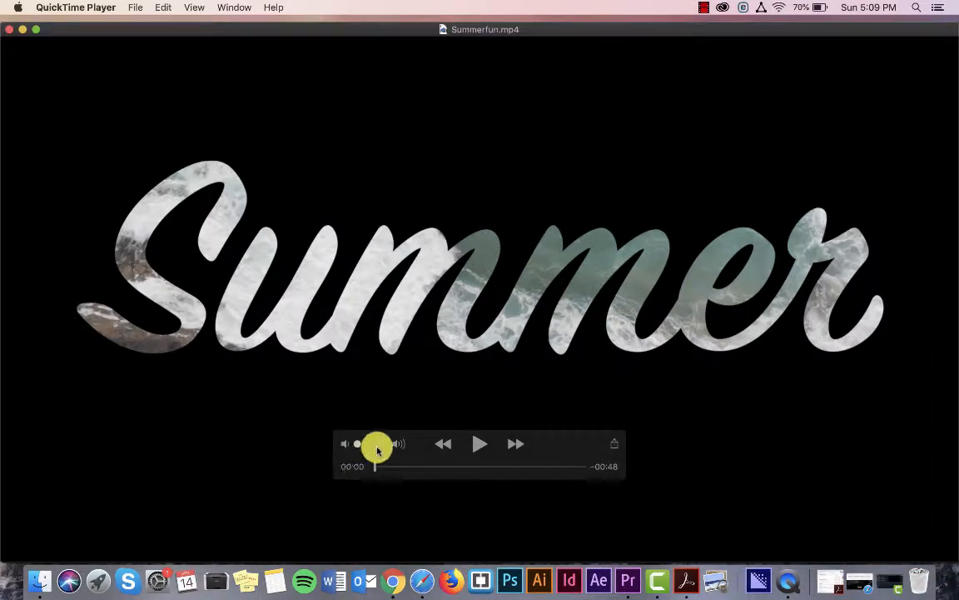
drag(372, 469, 418, 468)
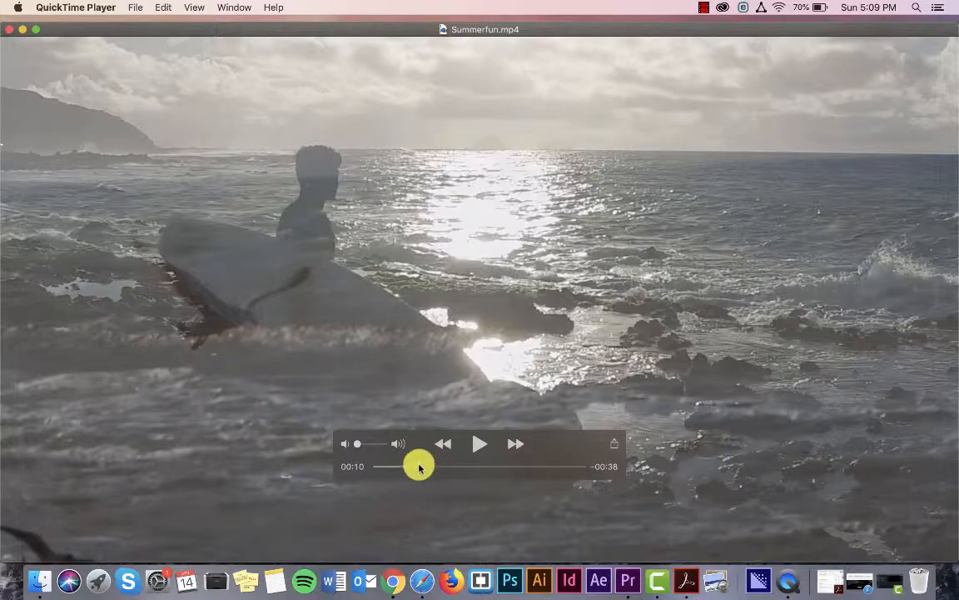
click(421, 464)
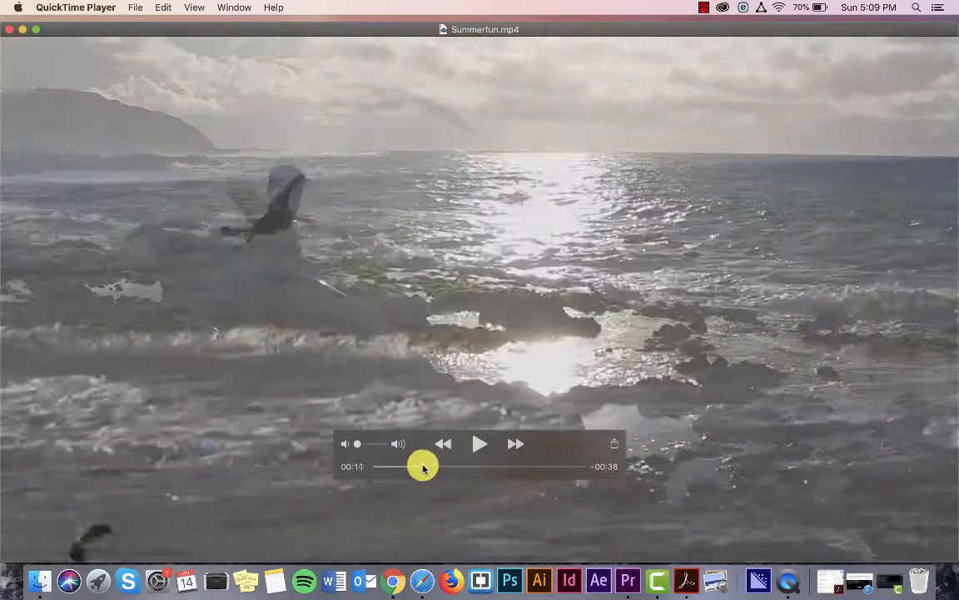
drag(423, 468, 447, 468)
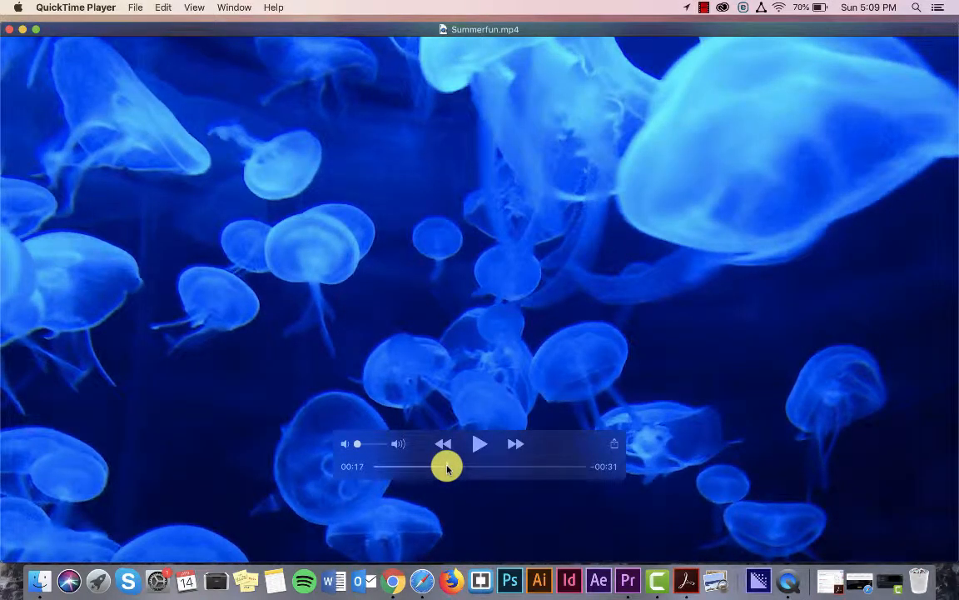
drag(447, 468, 557, 467)
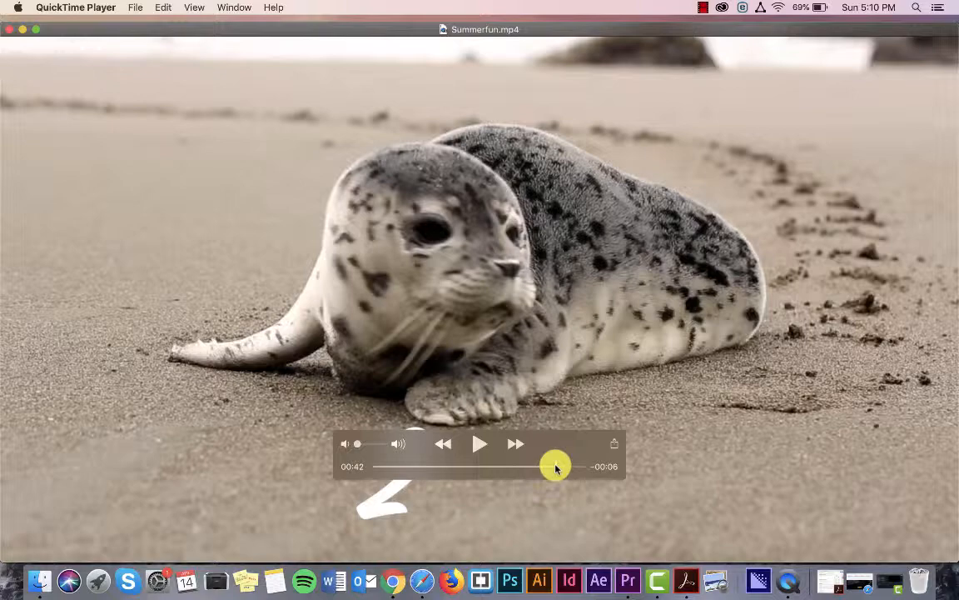
drag(555, 467, 573, 471)
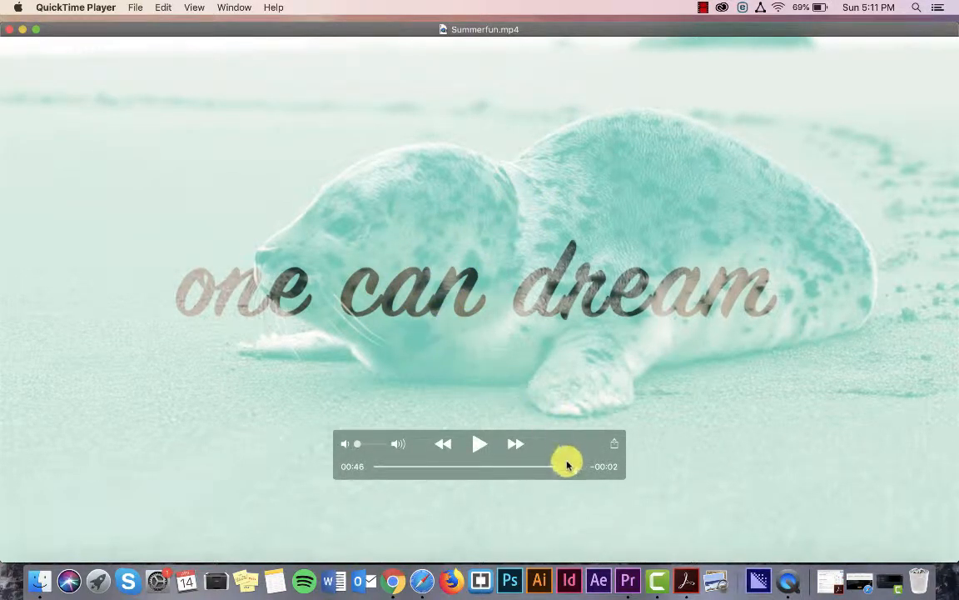
drag(574, 470, 349, 447)
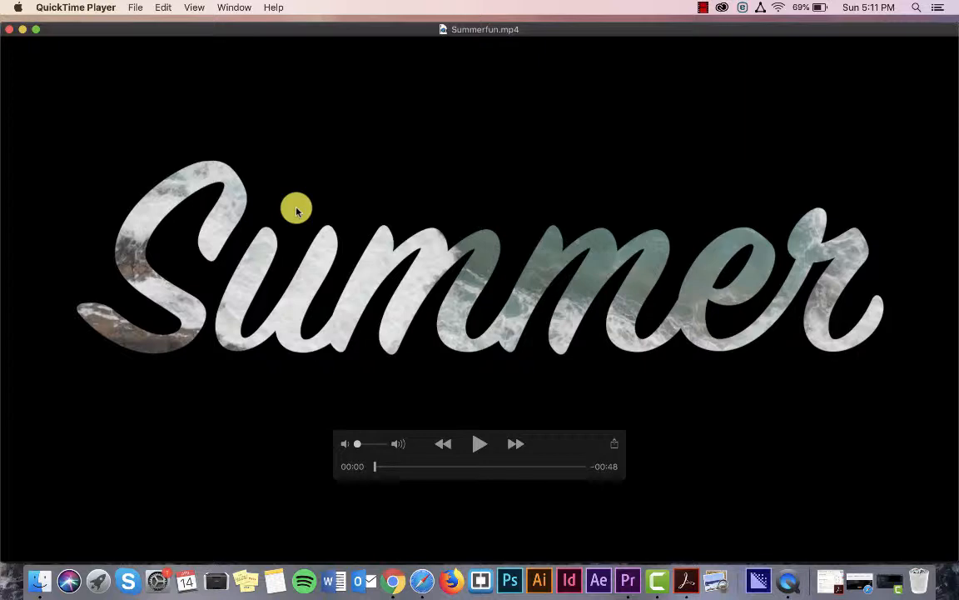
Minimize the video, switch to Premiere Pro, and narrow the project panel to widen the timeline beside a single-column tool strip.
click(25, 33)
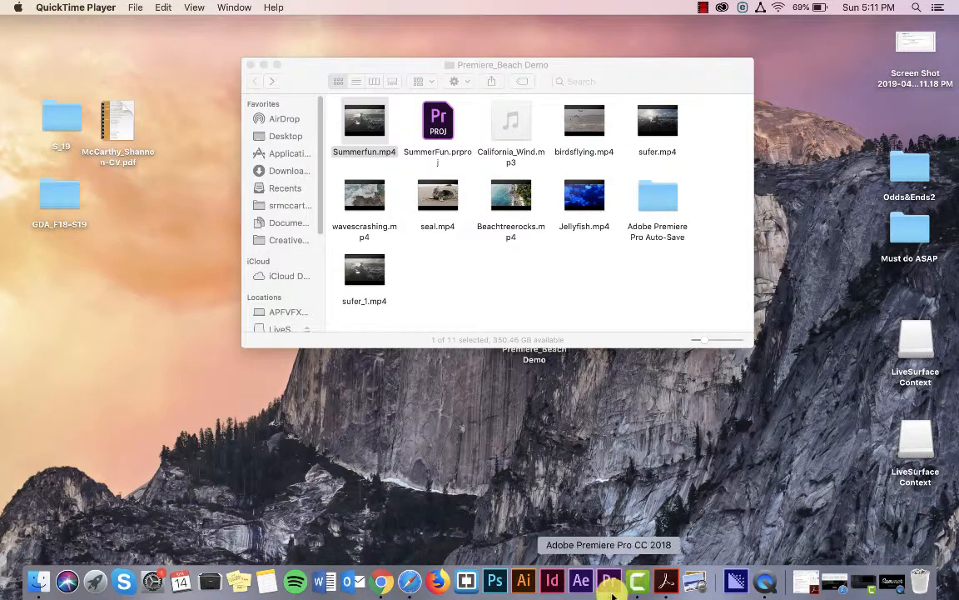
click(611, 583)
drag(690, 18, 227, 12)
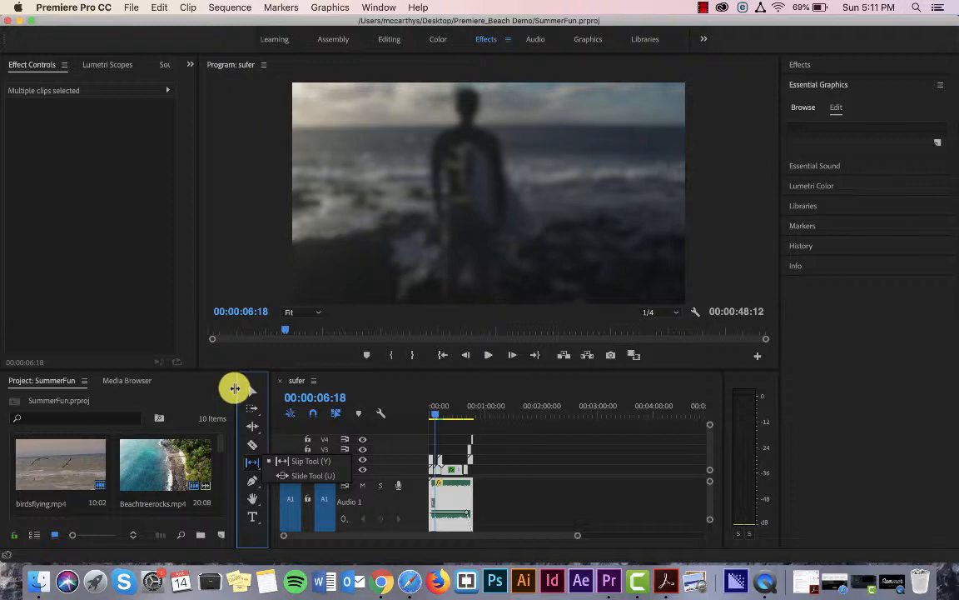
drag(235, 388, 153, 388)
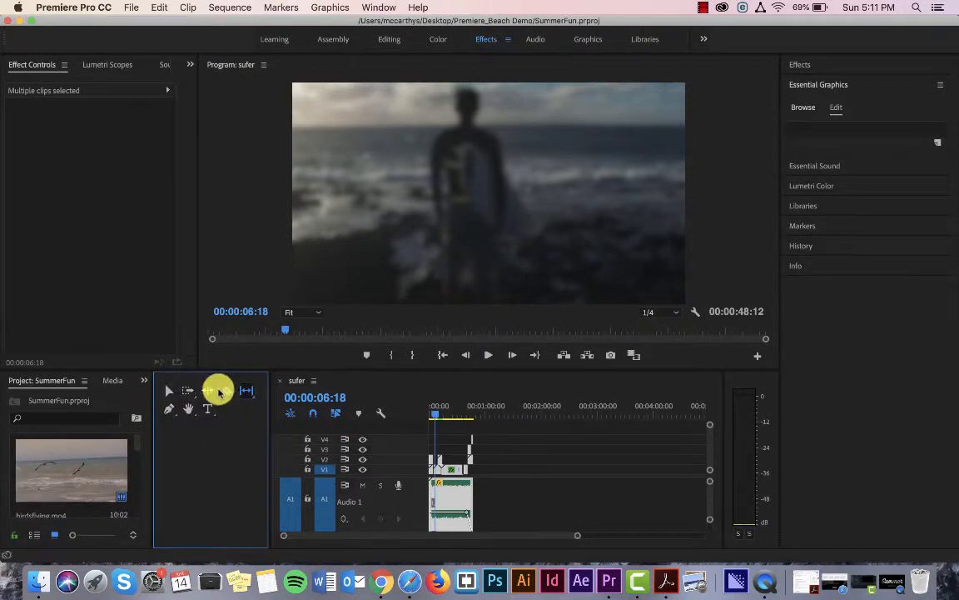
drag(269, 397, 182, 392)
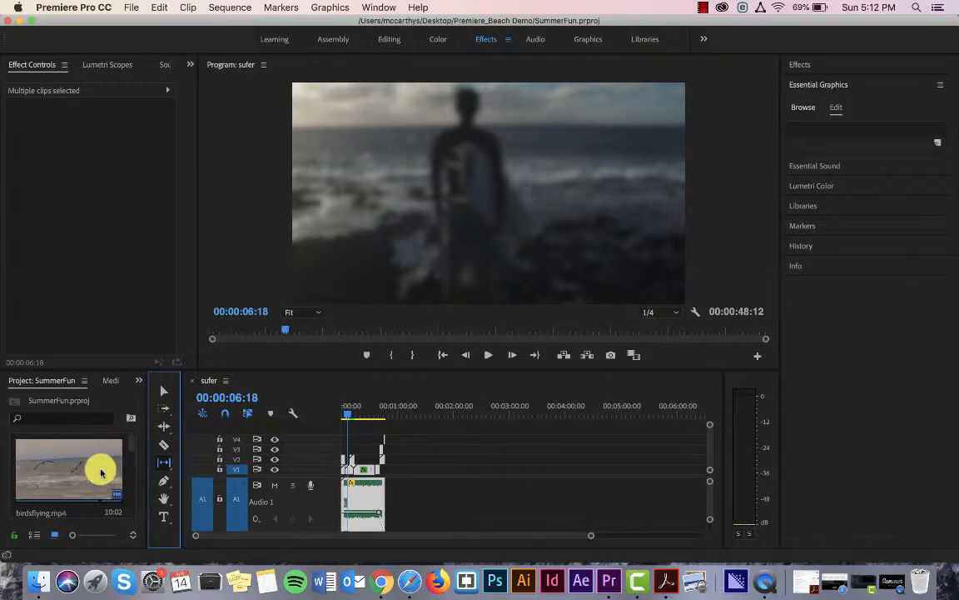
mouse_move(131, 443)
mouse_down()
mouse_move(128, 506)
mouse_move(129, 434)
mouse_up()
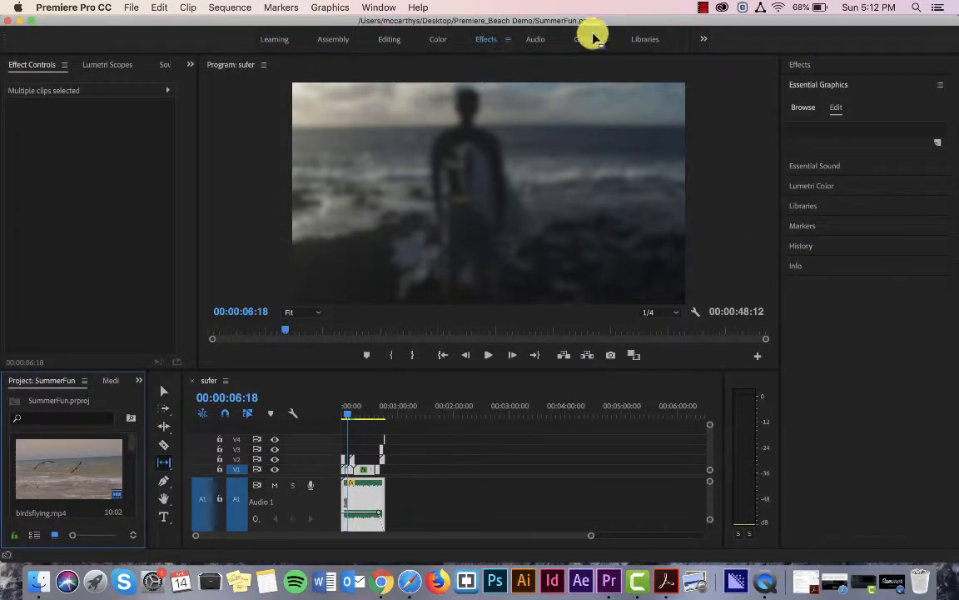
Compare the Editing, Audio, Learning and Assembly workspace layouts, and return to the Effects workspace.
click(394, 40)
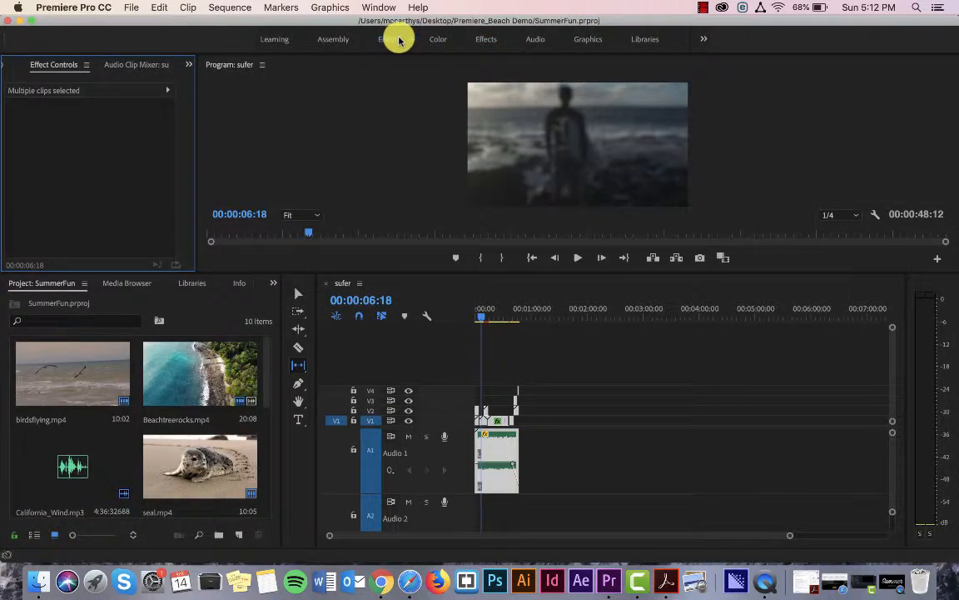
click(487, 39)
click(541, 39)
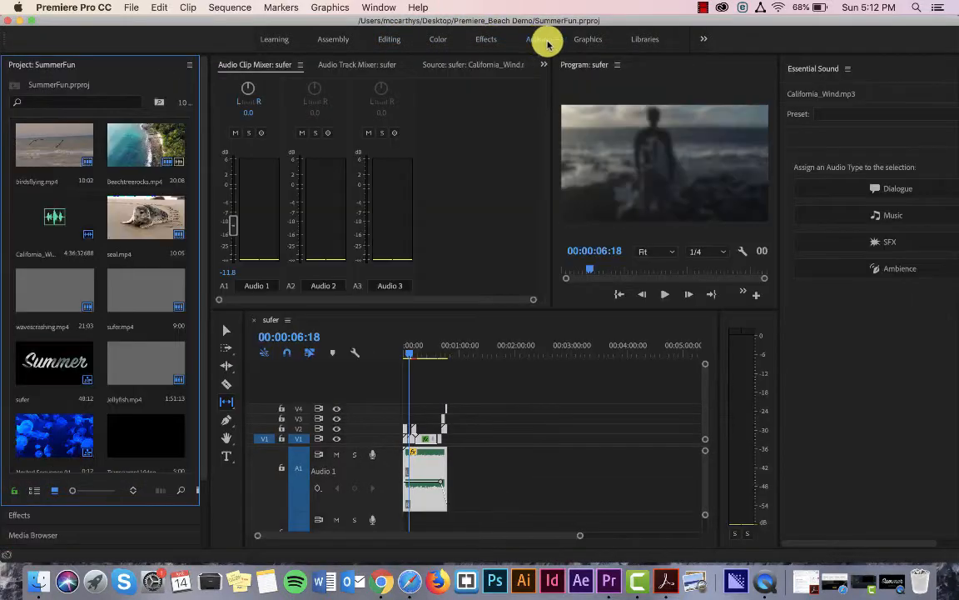
click(275, 39)
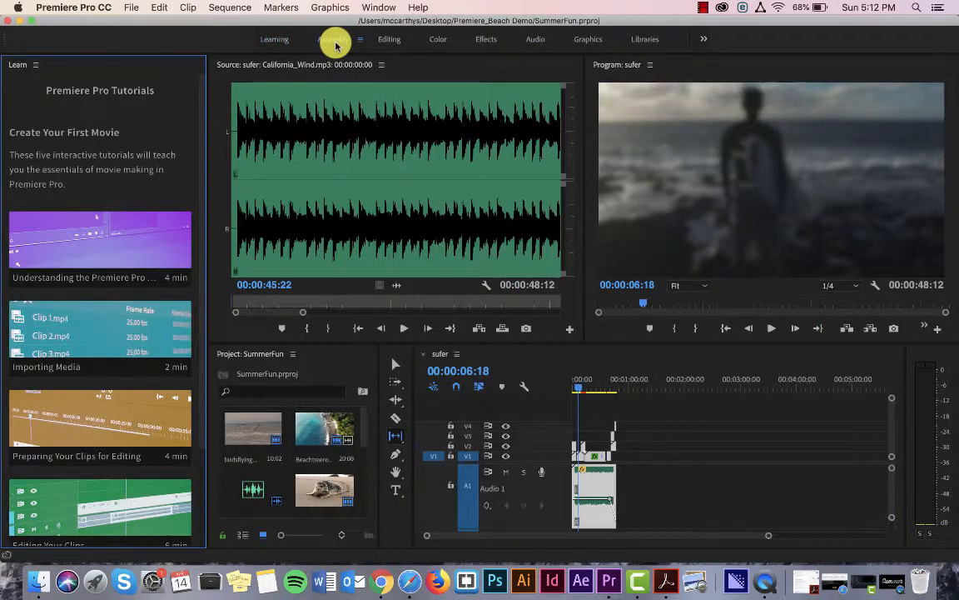
click(334, 40)
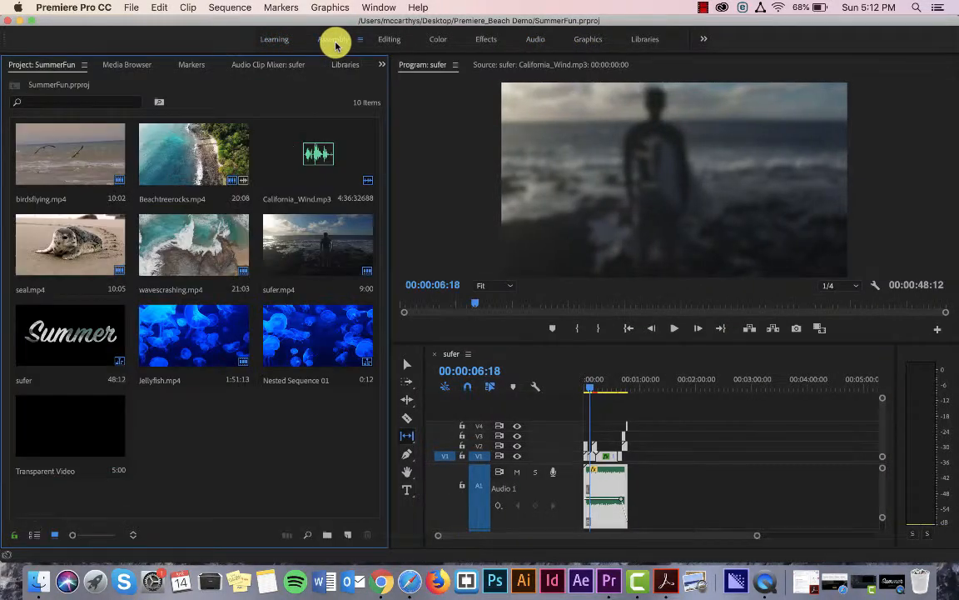
click(389, 42)
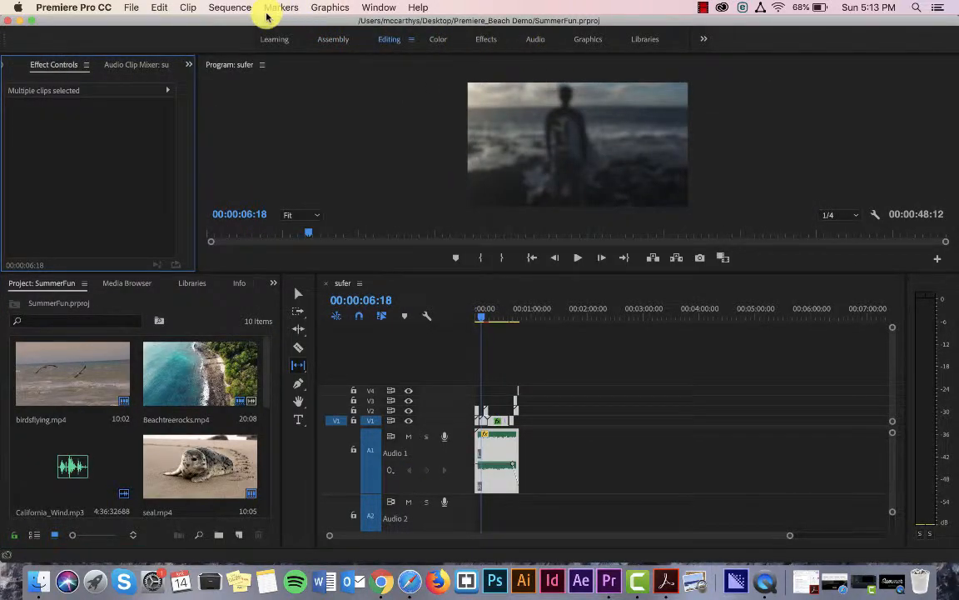
click(481, 41)
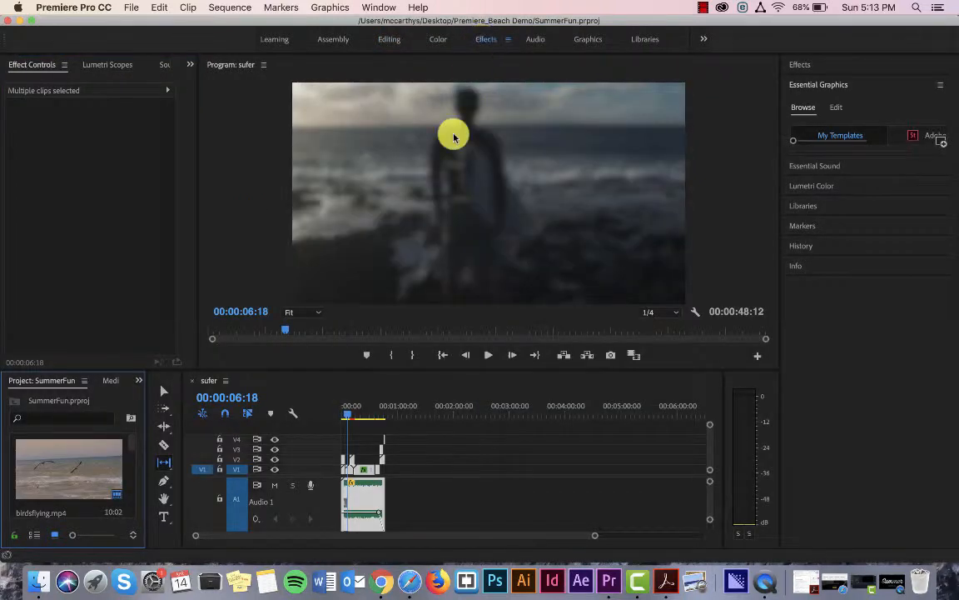
Zoom the timeline to fill it with the whole sequence from its start, with collapsed audio tracks, and activate the Selection tool.
drag(344, 413, 337, 416)
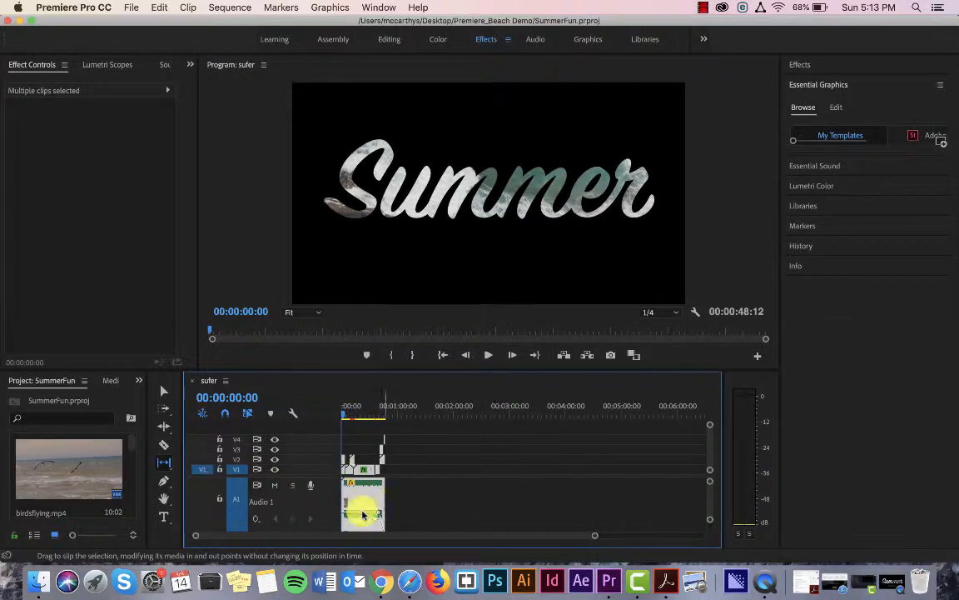
drag(595, 536, 472, 542)
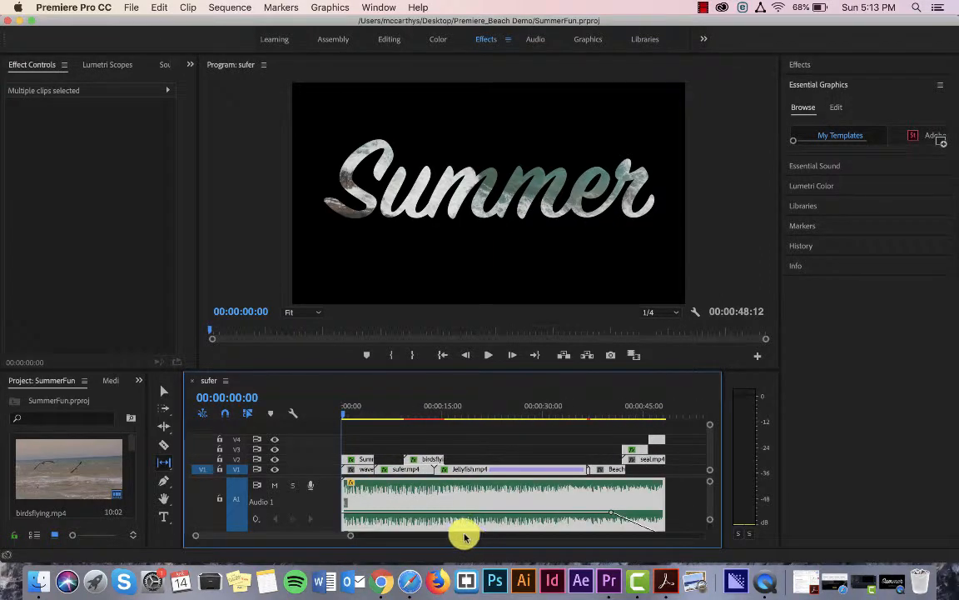
scroll(255, 504, down, 2)
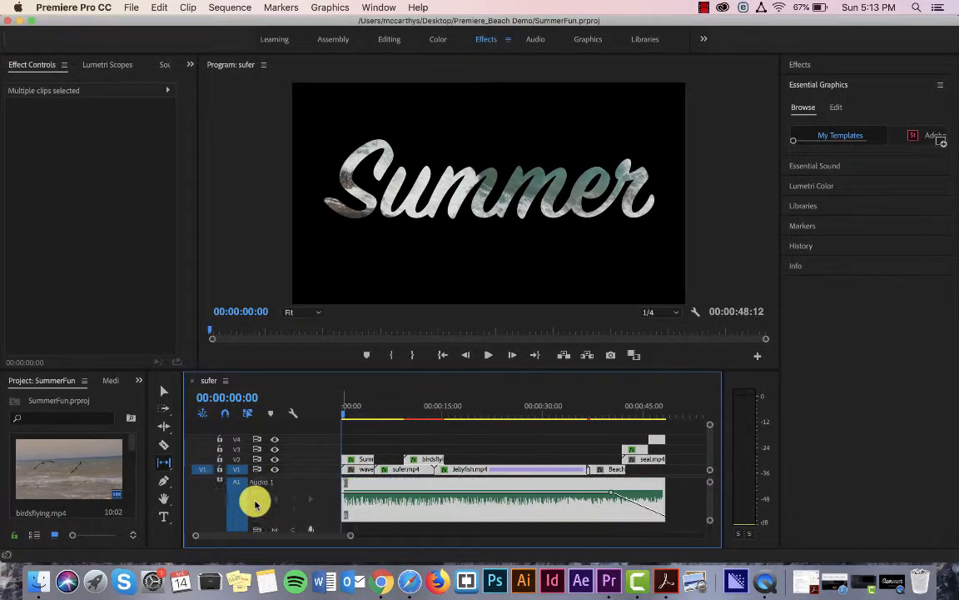
scroll(255, 504, up, 2)
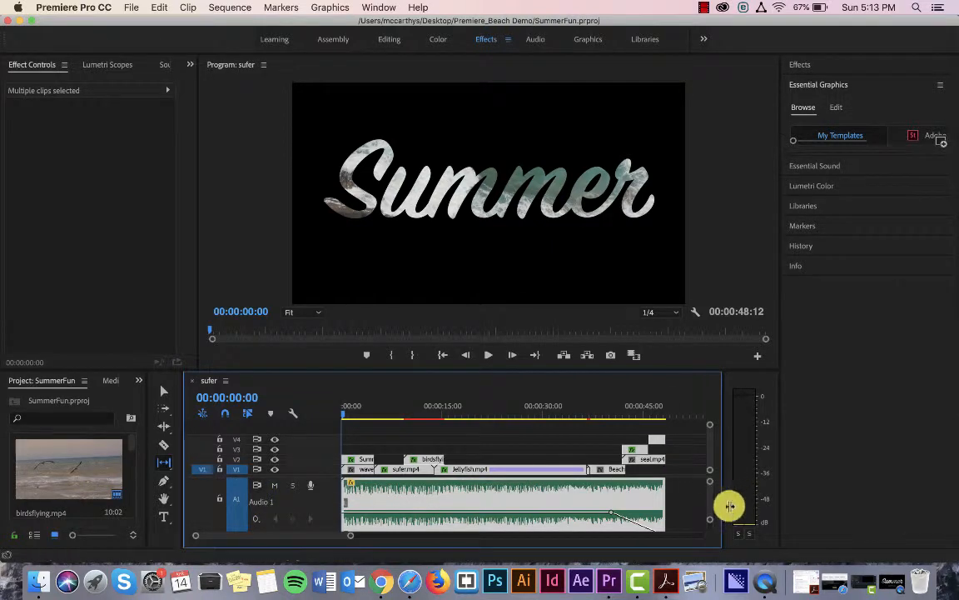
drag(709, 519, 708, 539)
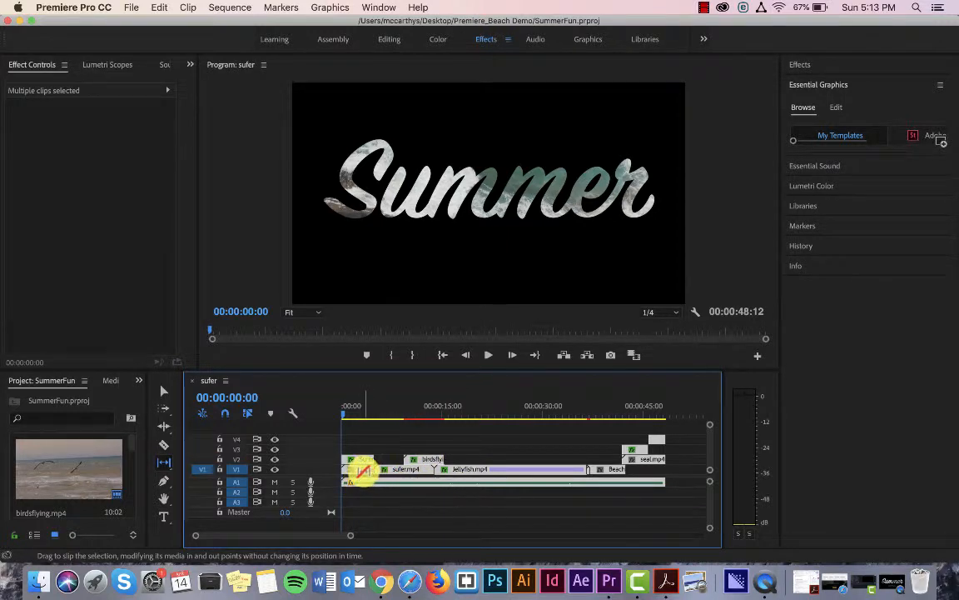
click(165, 391)
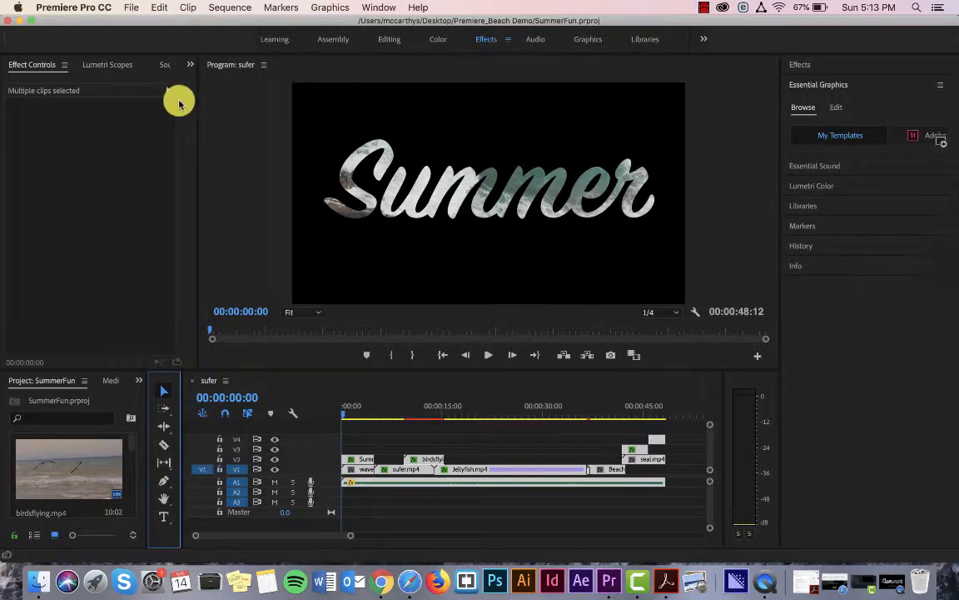
Minimize Premiere Pro, switch to Finder, and reopen the Premiere_Beach Demo folder from the desktop in an enlarged window.
click(19, 18)
click(449, 271)
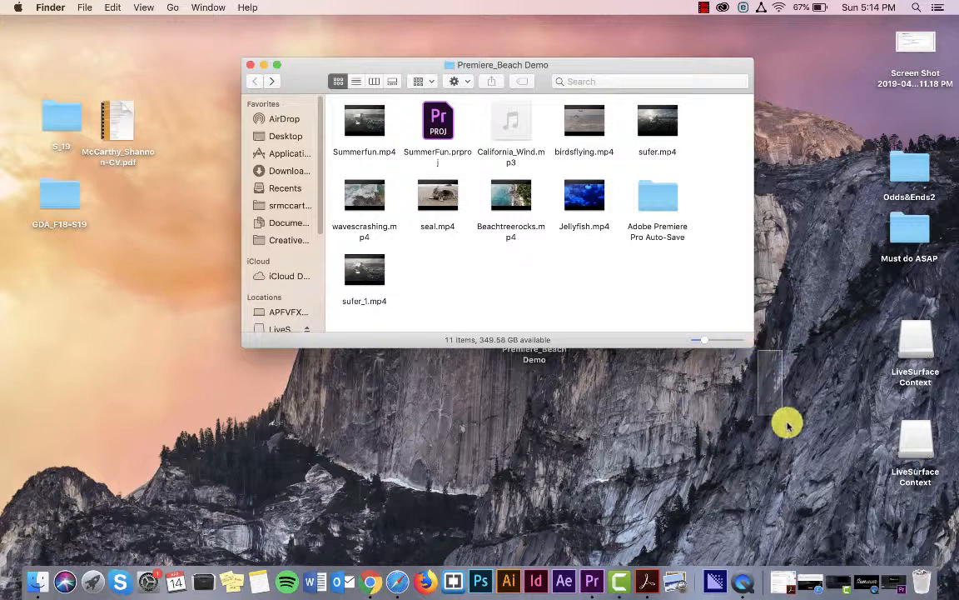
click(649, 350)
key(super+w)
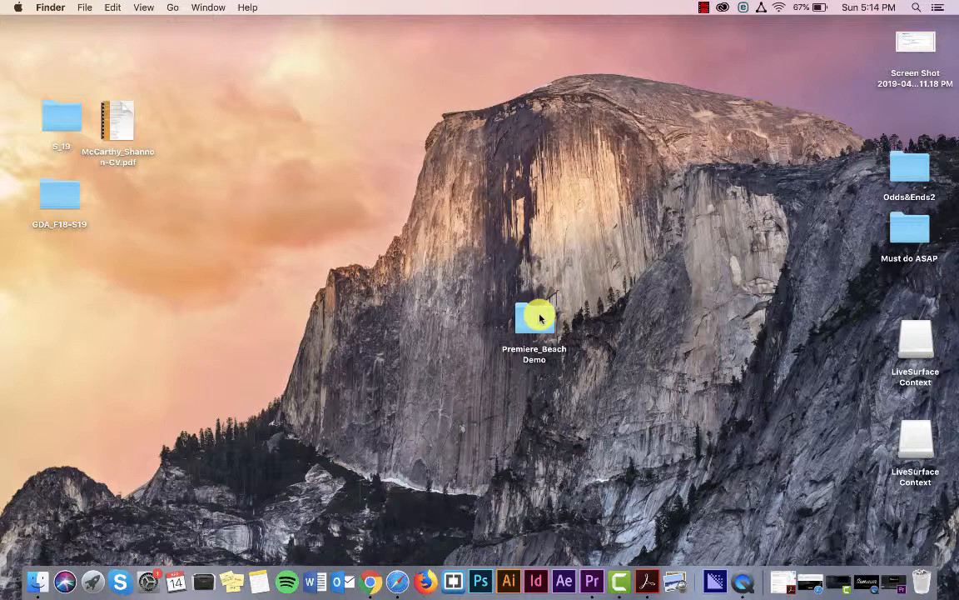
double_click(539, 317)
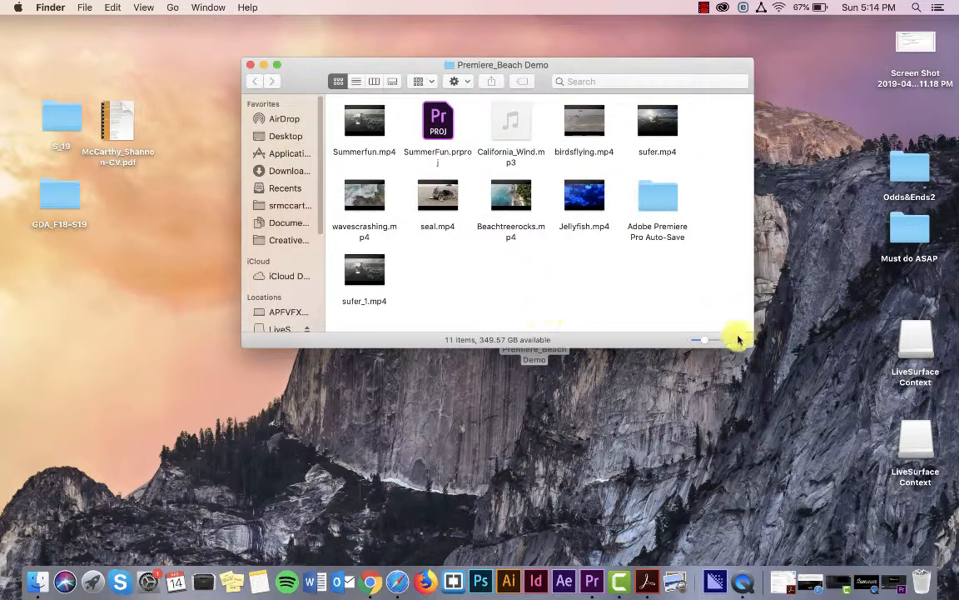
drag(752, 344, 793, 448)
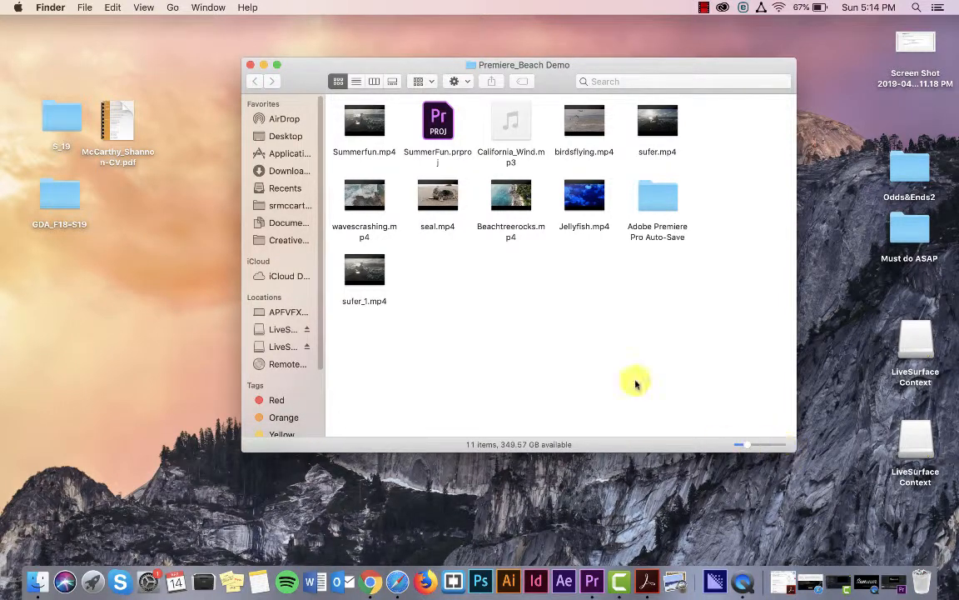
click(253, 65)
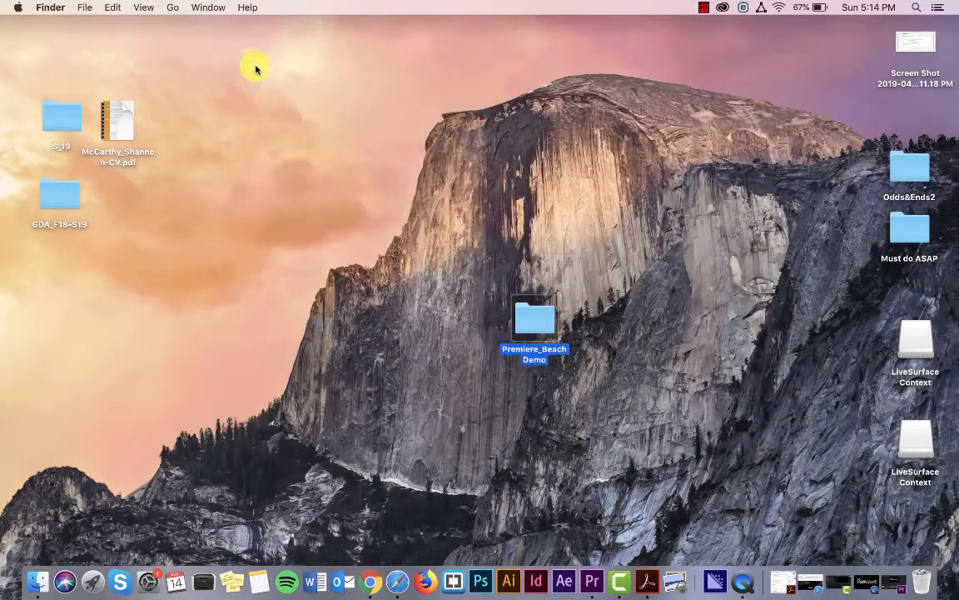
double_click(527, 322)
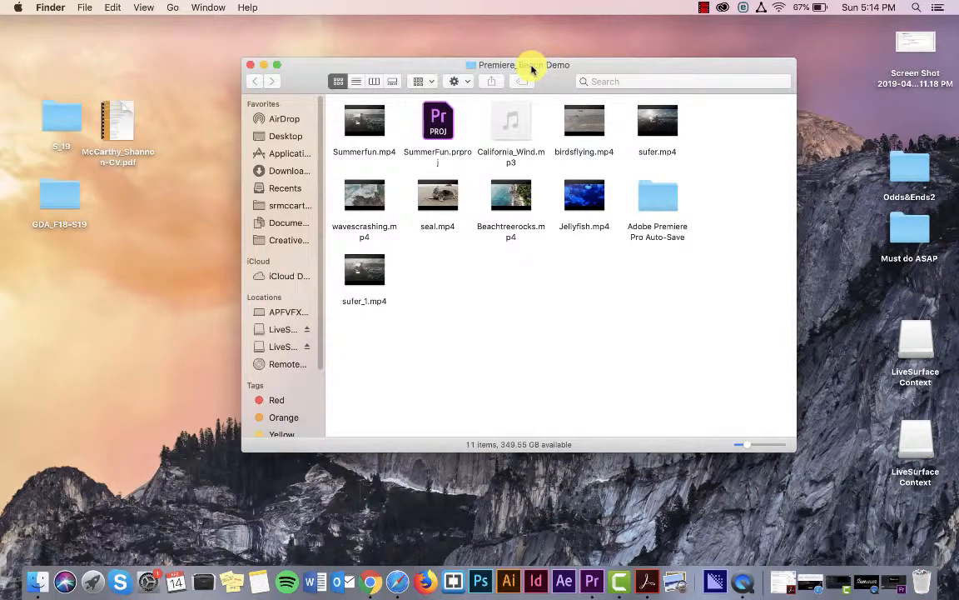
Open the file information for birdsflying.mp4 and examine its download source, dimensions and duration.
mouse_move(376, 122)
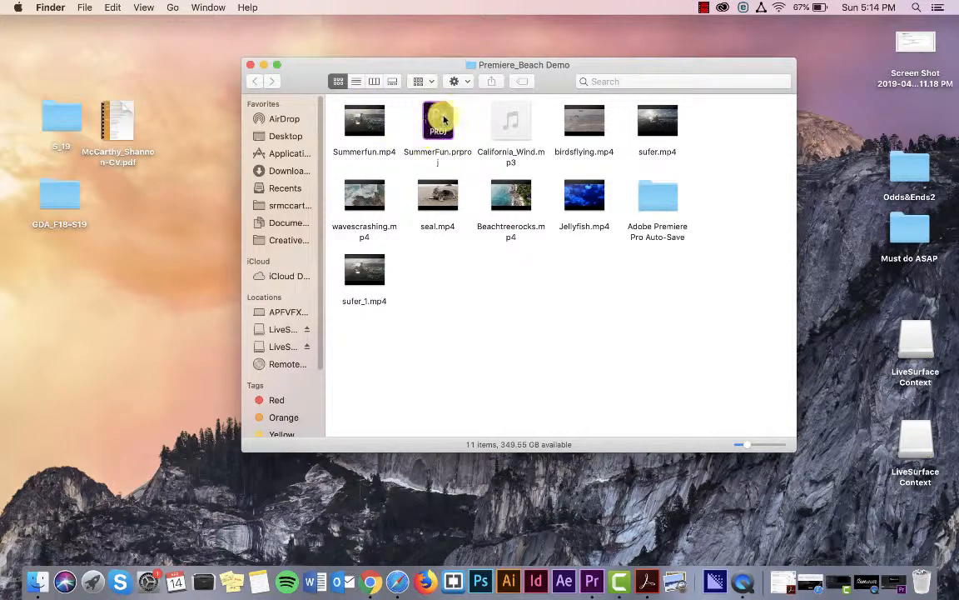
mouse_move(518, 140)
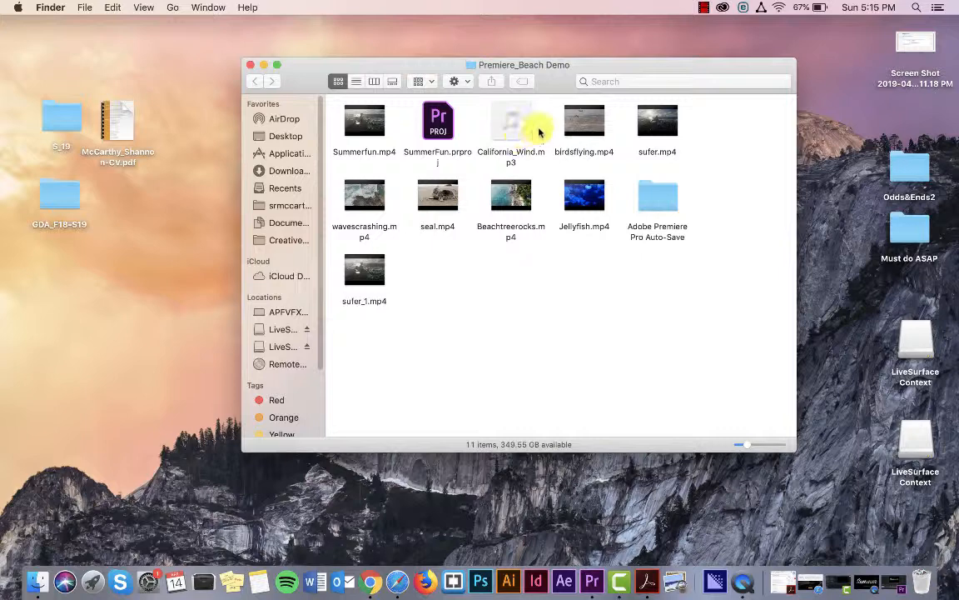
click(598, 133)
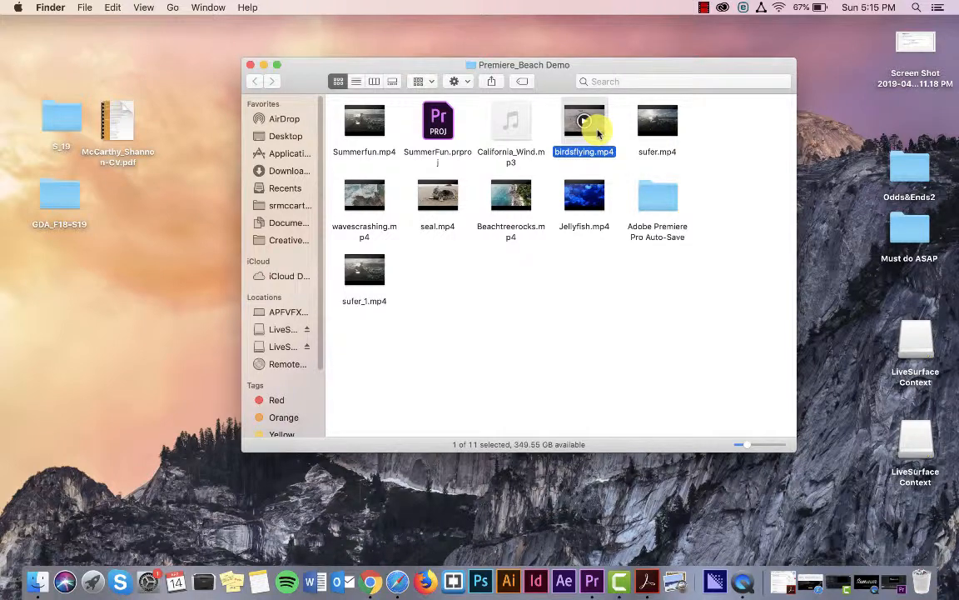
key(super+i)
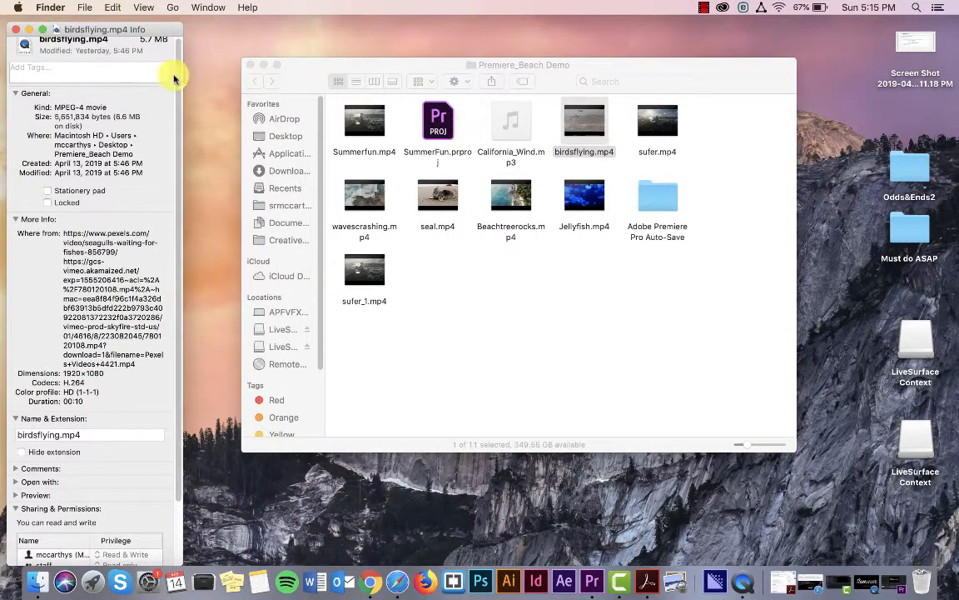
scroll(70, 278, down, 1)
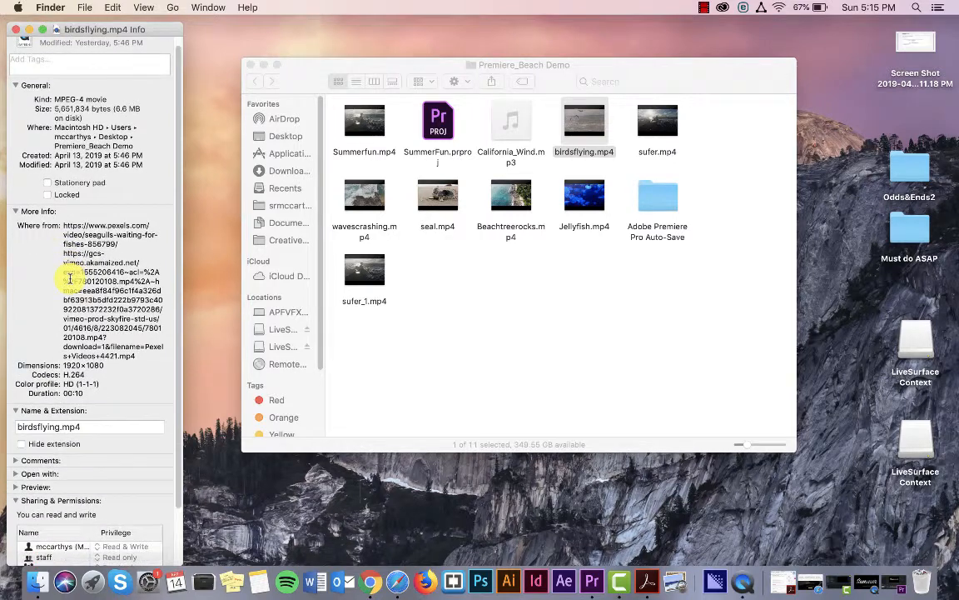
Check the Name & Extension details of birdsflying.mp4 and close its file information window.
click(15, 411)
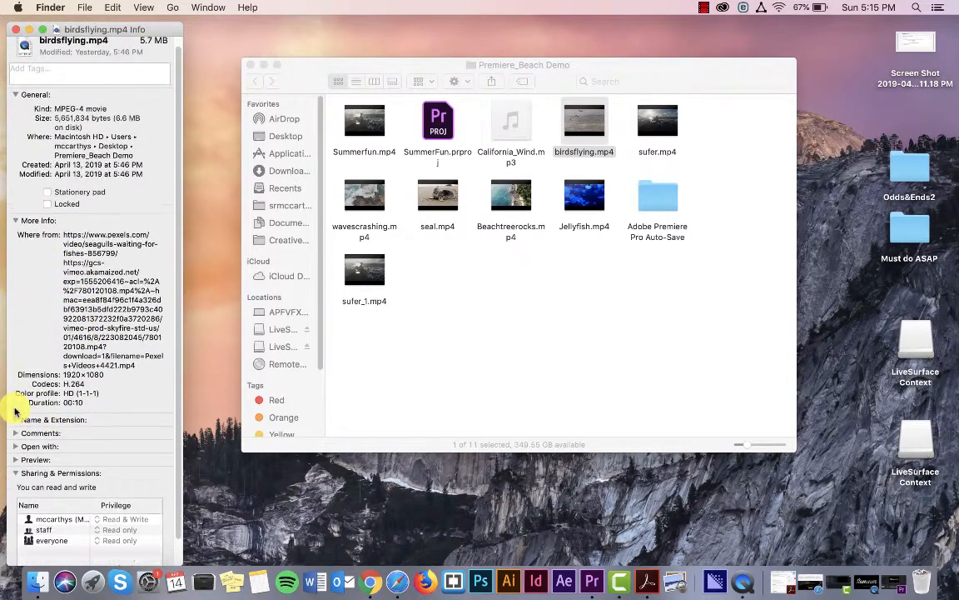
click(15, 421)
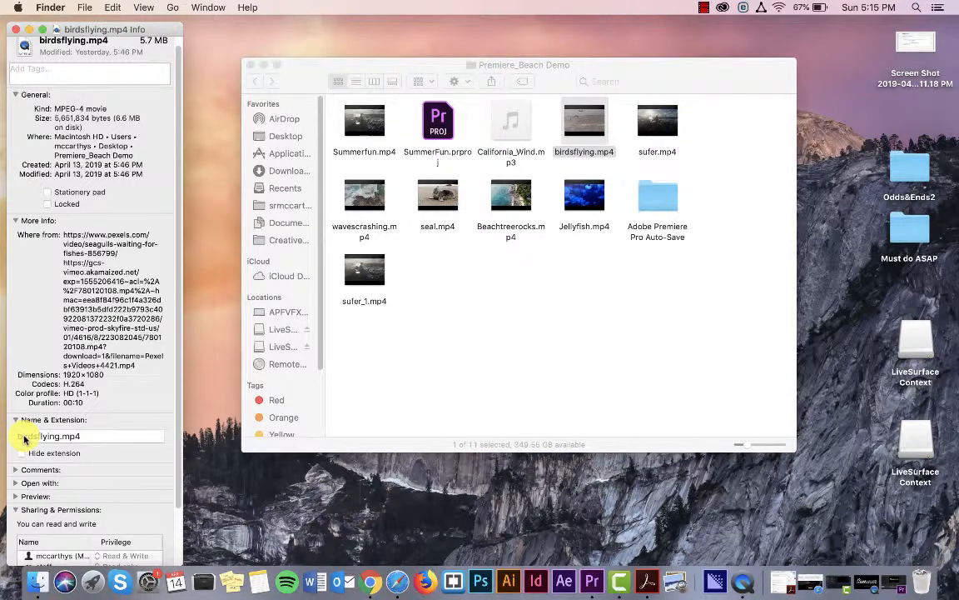
click(16, 30)
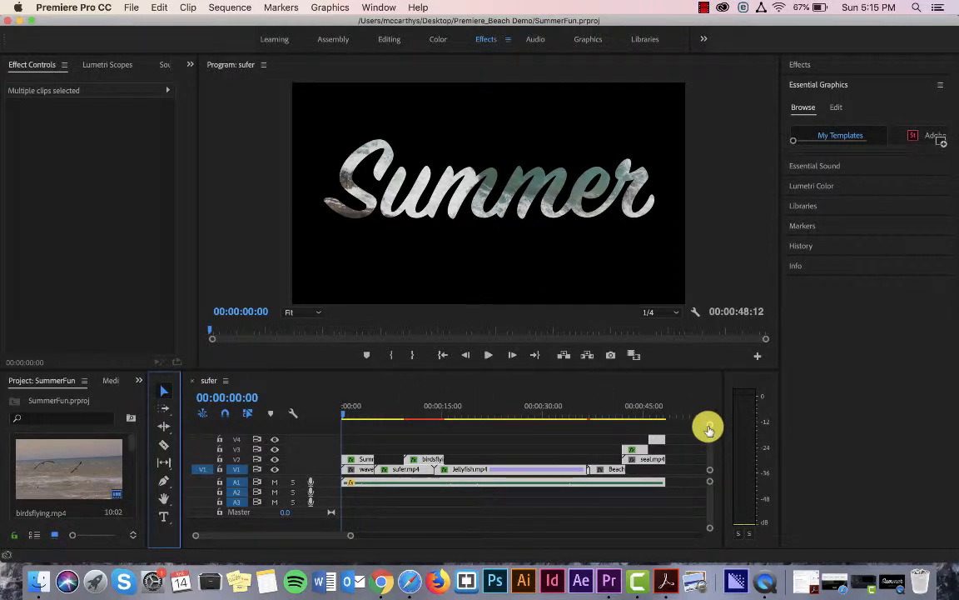
Expand the height of the sequence's video tracks to show clip thumbnails, and collapse them again.
drag(708, 427, 702, 443)
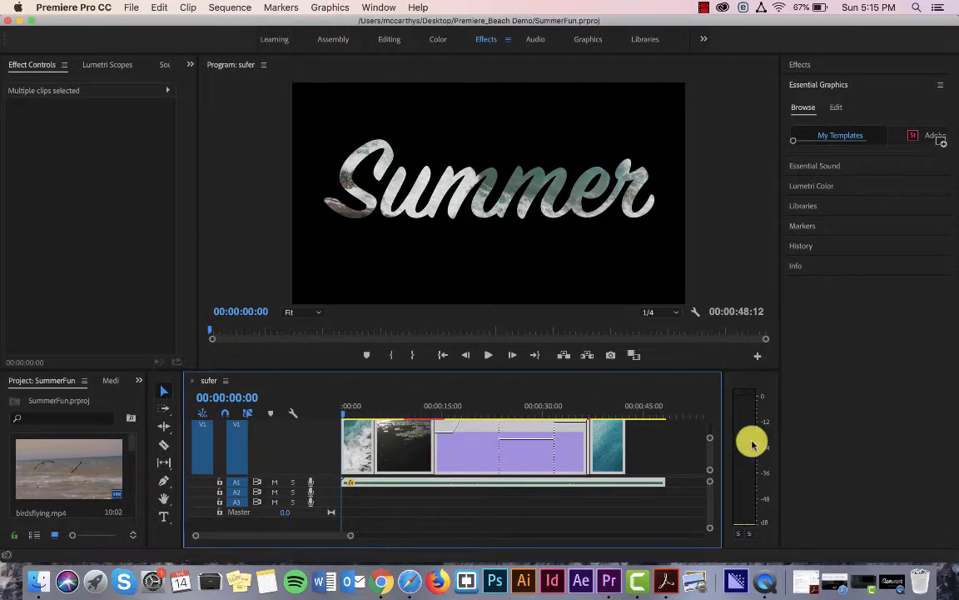
drag(711, 465, 709, 418)
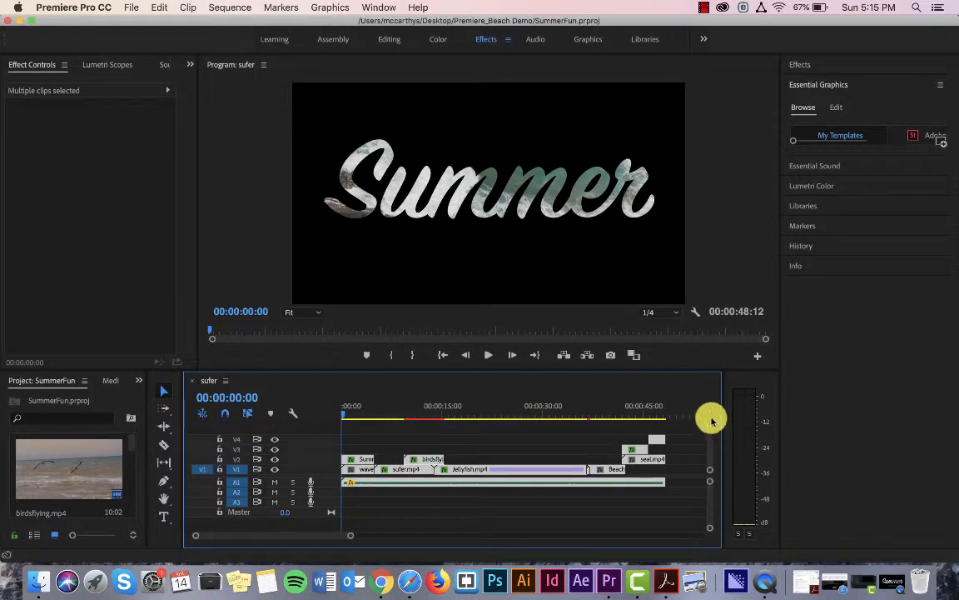
Minimize Premiere Pro, switch to Finder and close the Premiere_Beach Demo folder window.
click(18, 20)
click(464, 306)
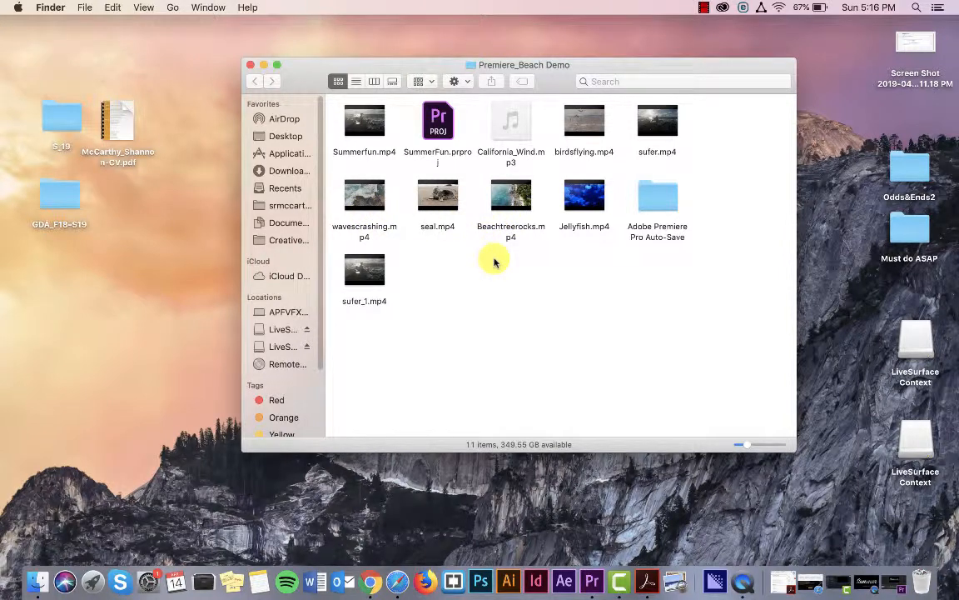
click(250, 66)
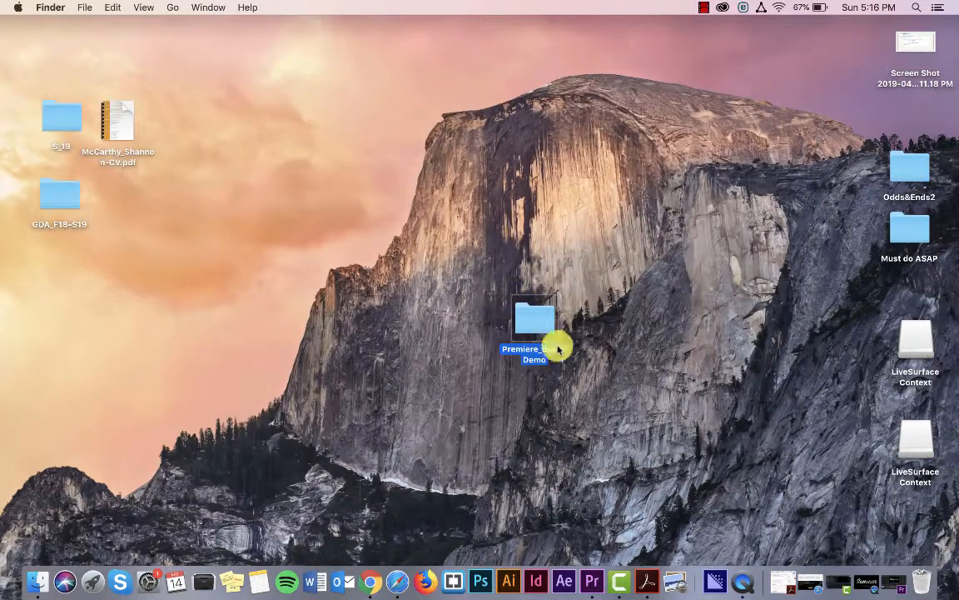
Switch back to Premiere Pro and start a new project named Summer2_Demo.
click(590, 578)
click(129, 6)
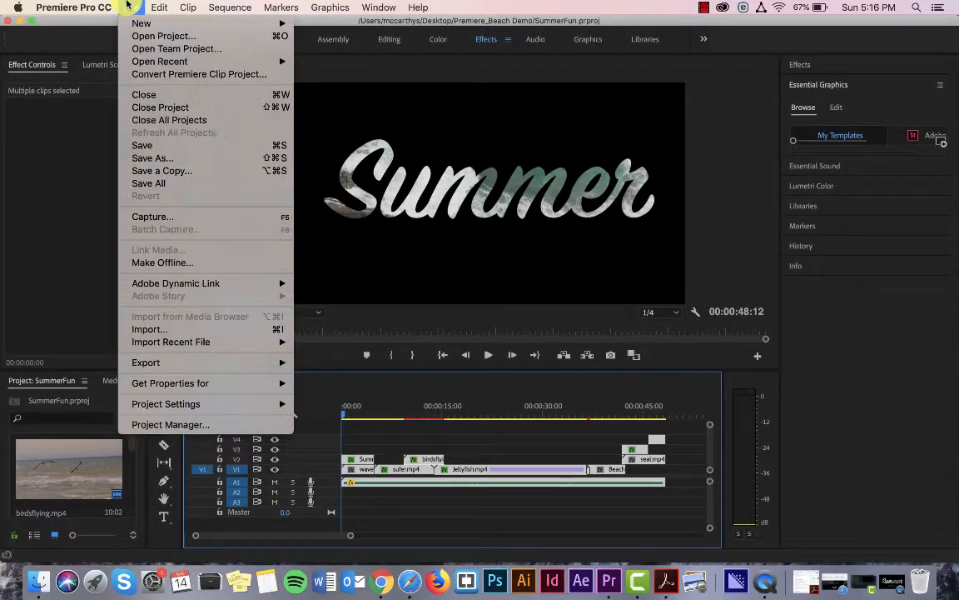
mouse_move(133, 23)
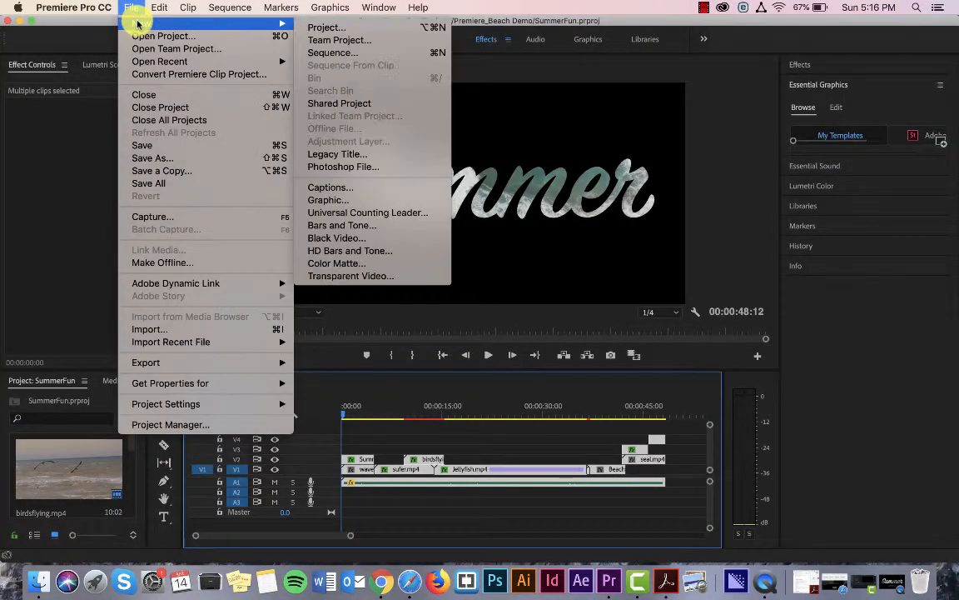
click(318, 30)
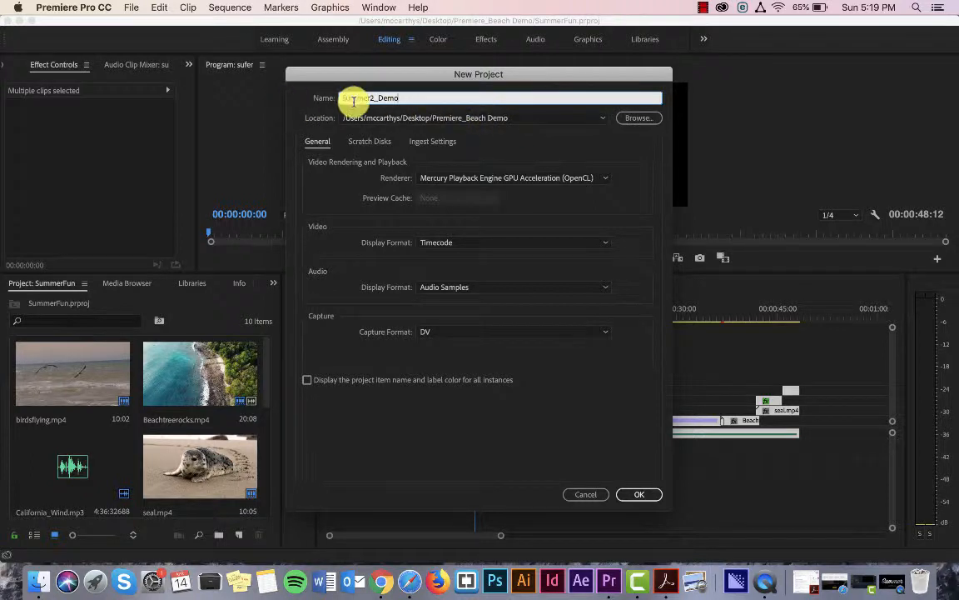
Set the new project's location to the Premiere_Beach Demo folder on the desktop.
click(518, 121)
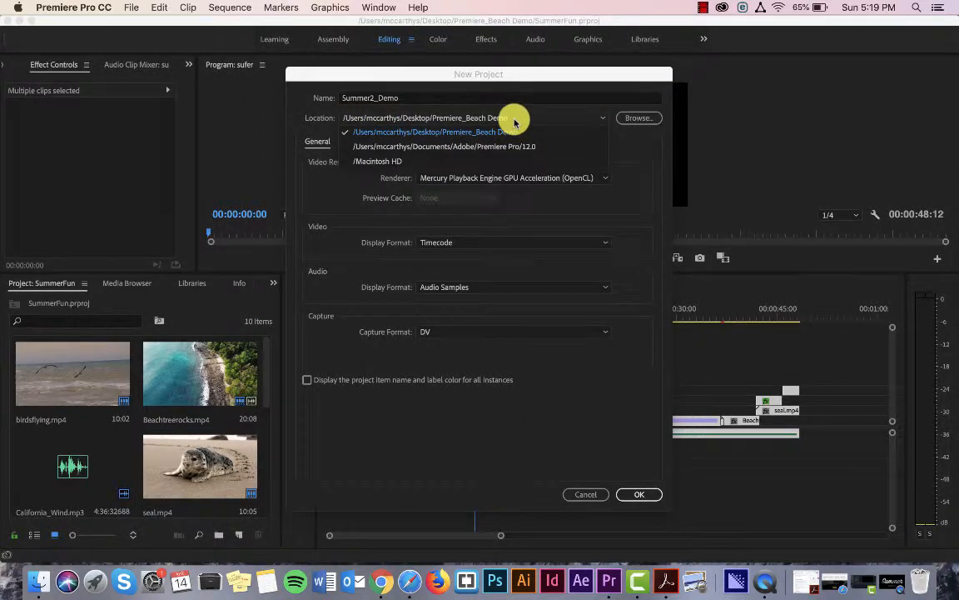
click(624, 118)
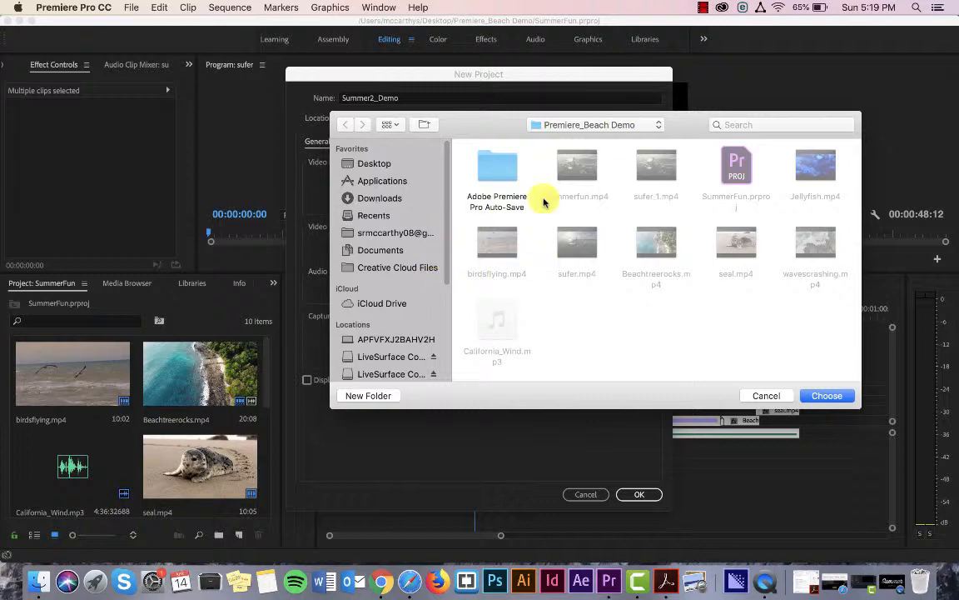
right_click(709, 368)
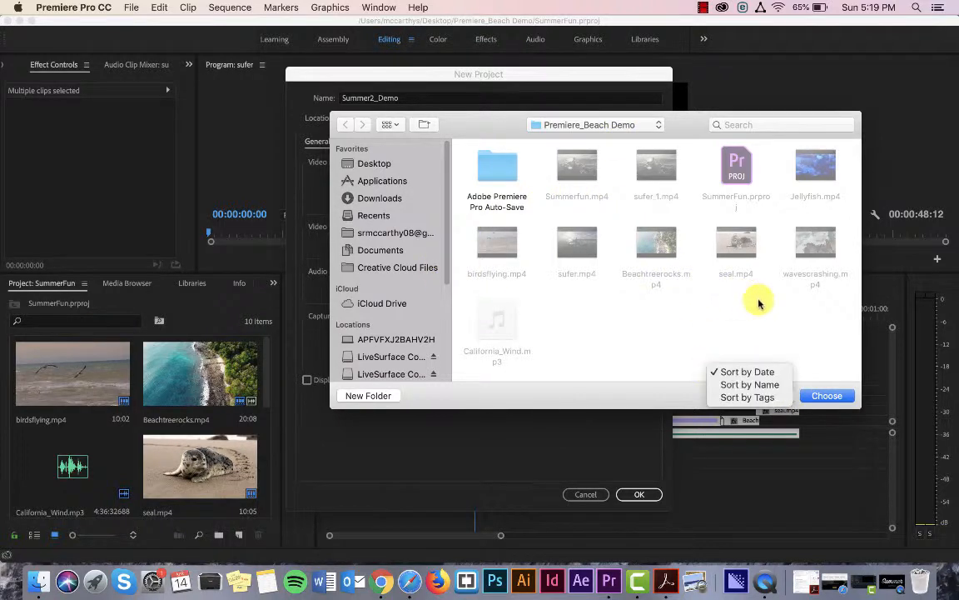
click(756, 303)
click(827, 396)
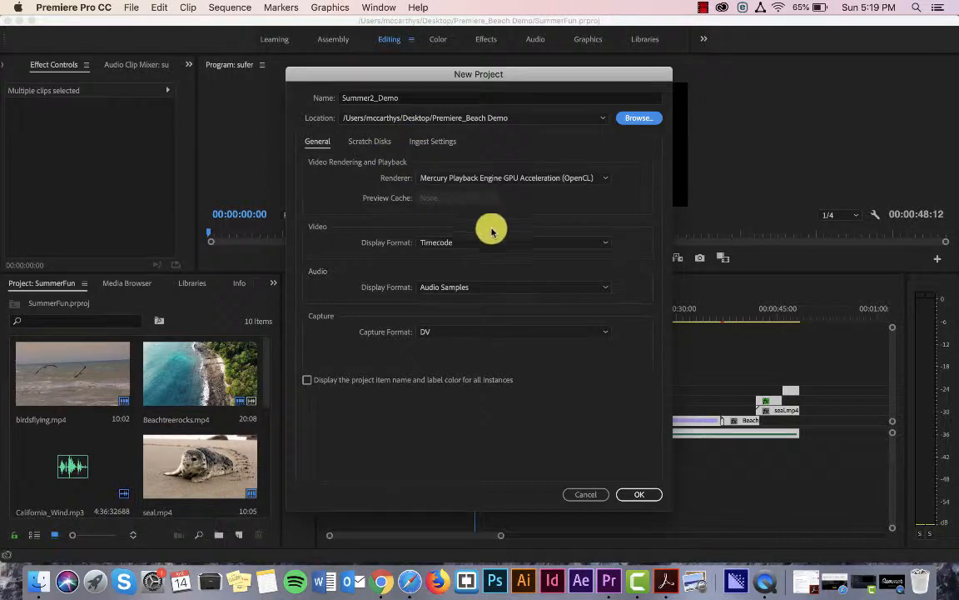
Review the new project's scratch disk, ingest and general settings, and create the project.
click(364, 146)
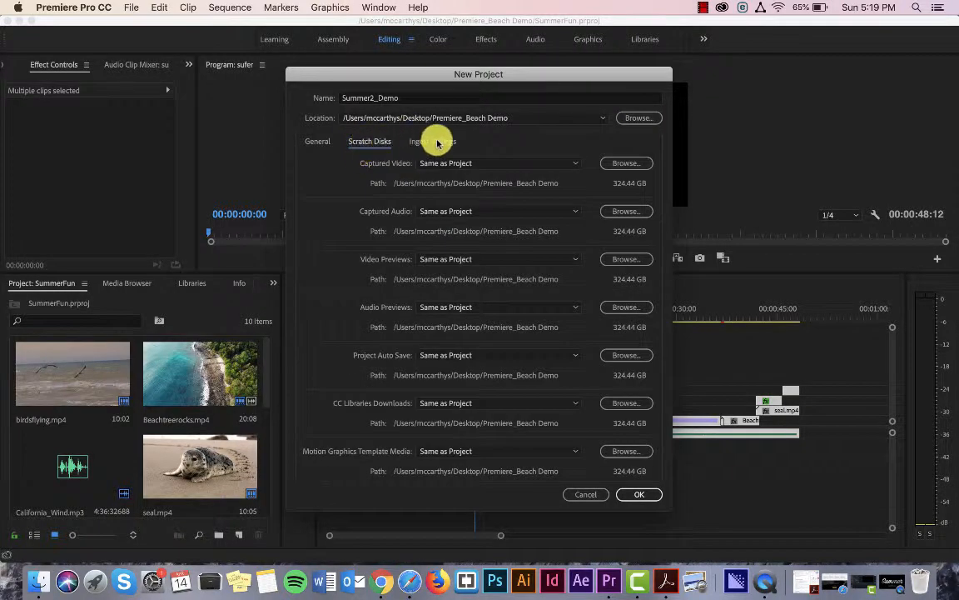
click(433, 141)
click(323, 143)
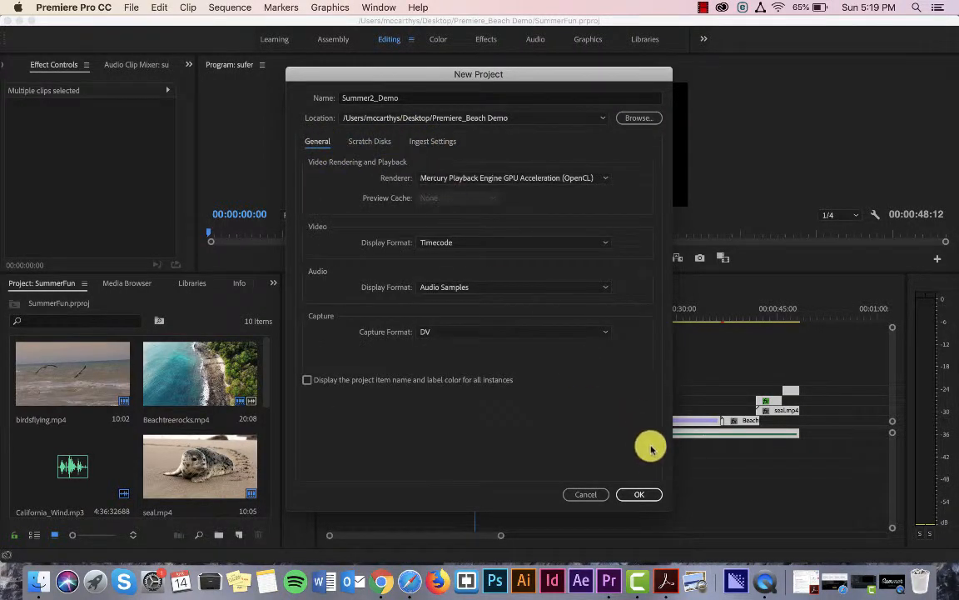
click(645, 495)
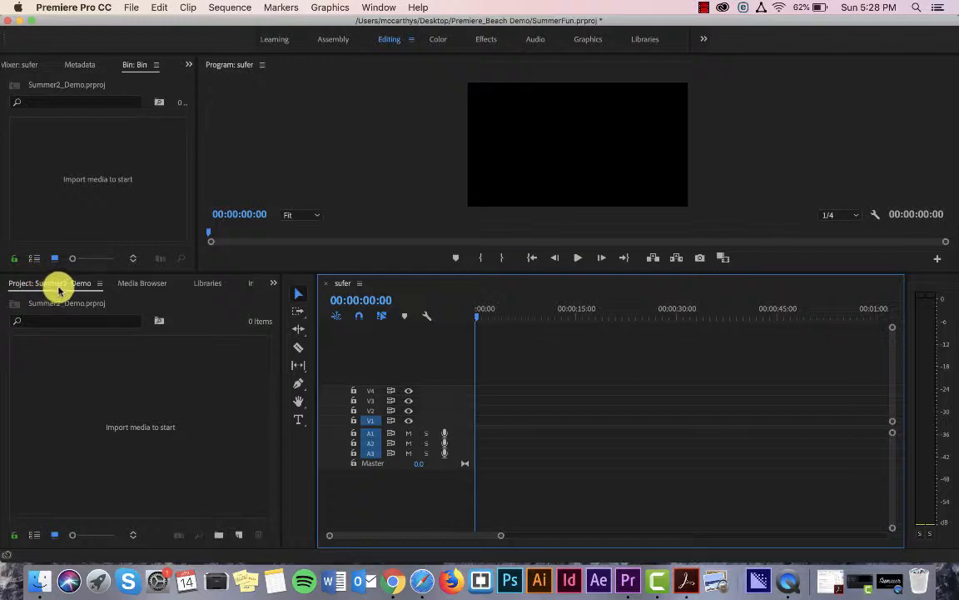
Import birdsflying, sufer, Beachtreerocks, wavescrashing, Jellyfish and seal MP4 clips plus California_Wind.mp3 from the Premiere_Beach Demo folder into the Summer2_Demo project.
click(138, 417)
double_click(138, 417)
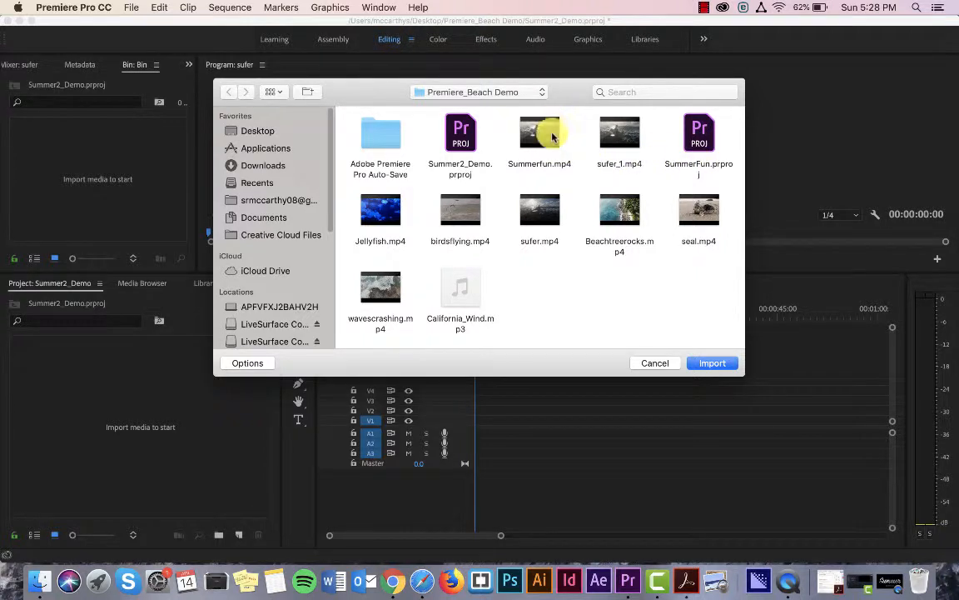
click(637, 148)
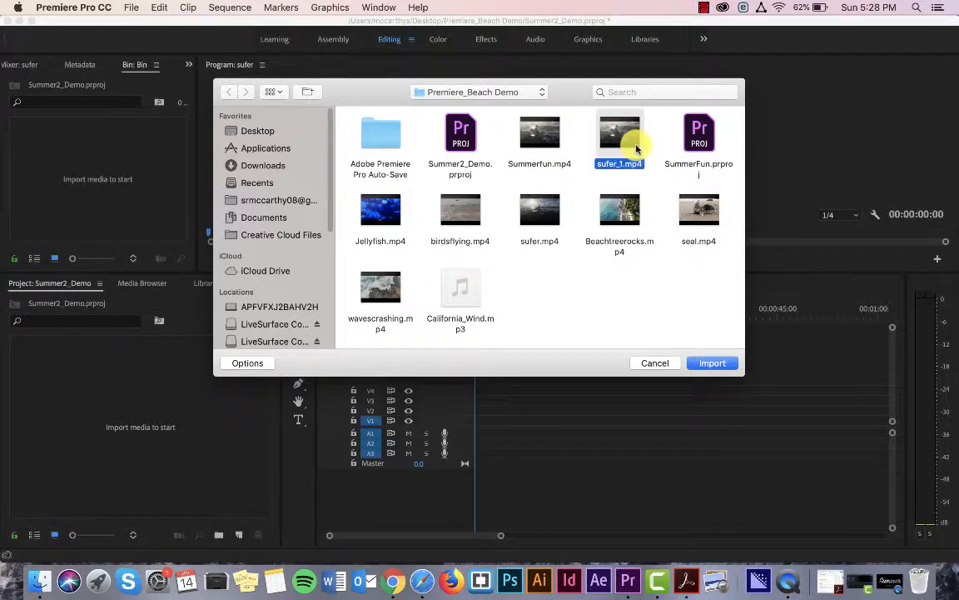
super+click(387, 212)
super+click(474, 216)
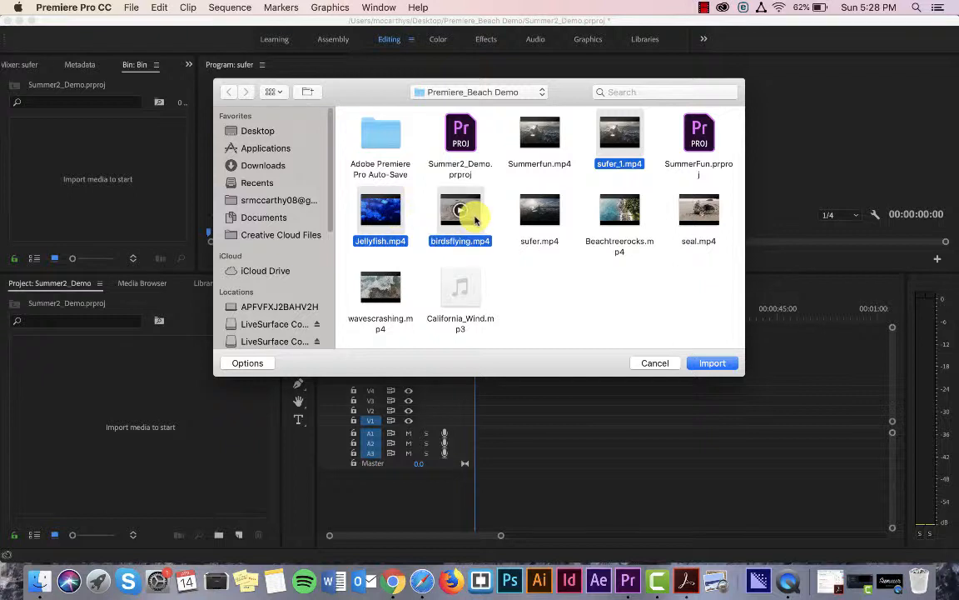
super+click(537, 211)
super+click(619, 213)
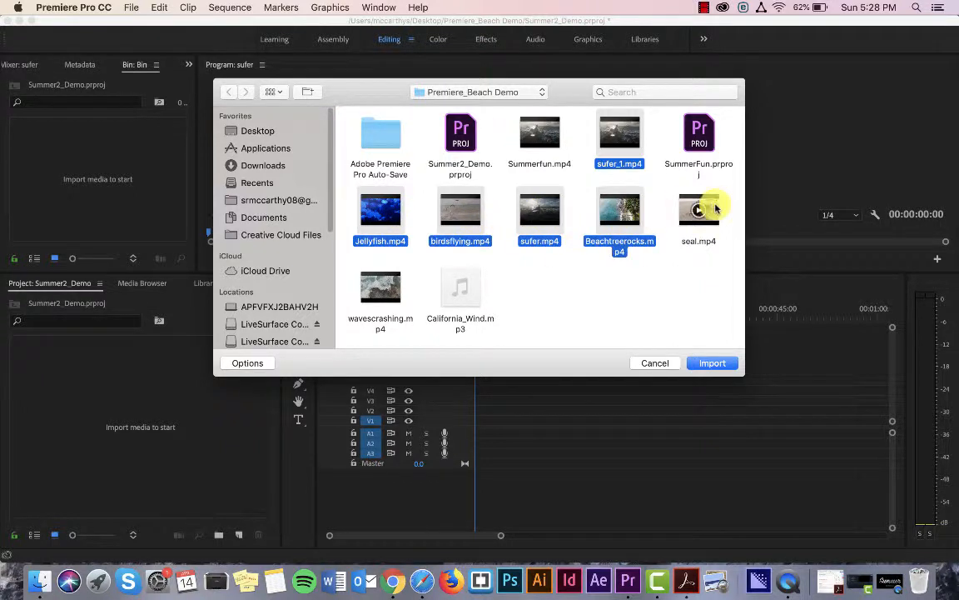
super+click(712, 212)
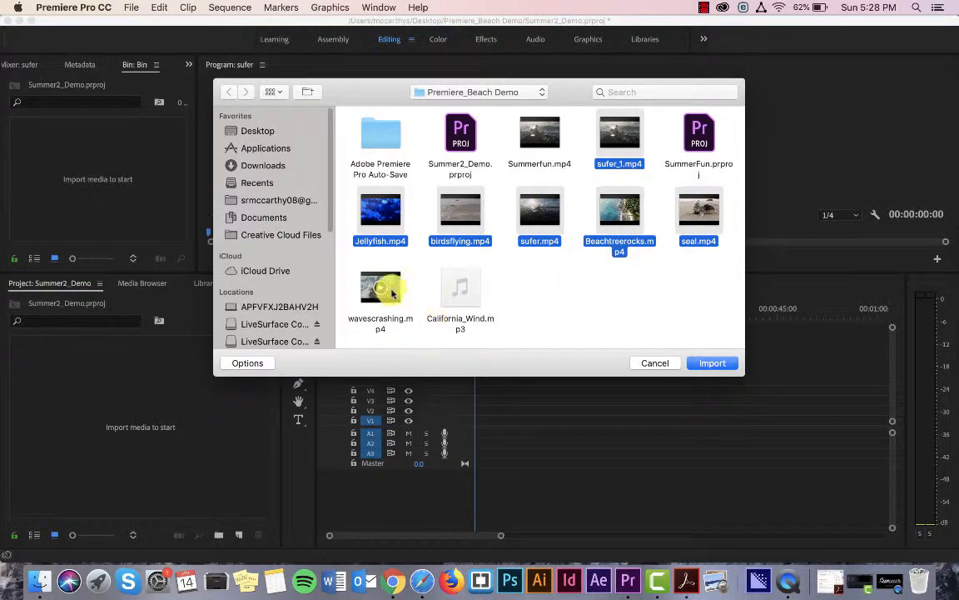
super+click(388, 298)
super+click(460, 291)
click(715, 365)
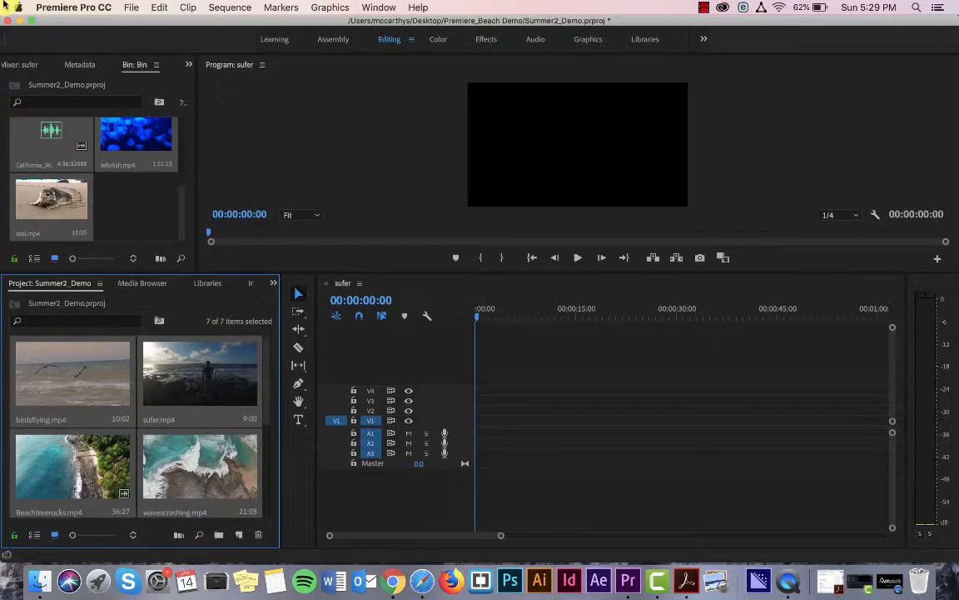
Open wavescrashing.mp4 in an enlarged Source monitor and preview it from its first frame.
double_click(185, 468)
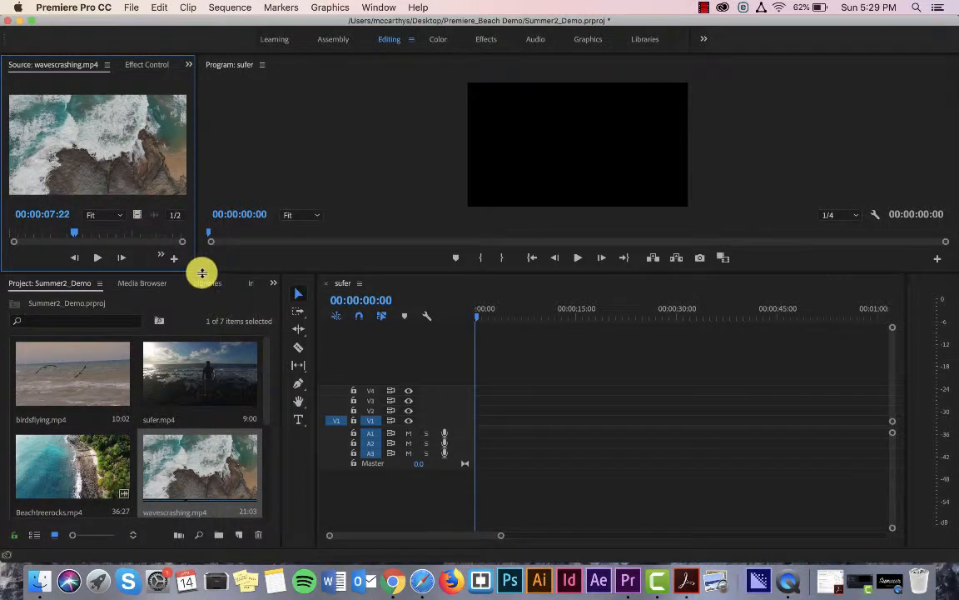
drag(202, 273, 407, 366)
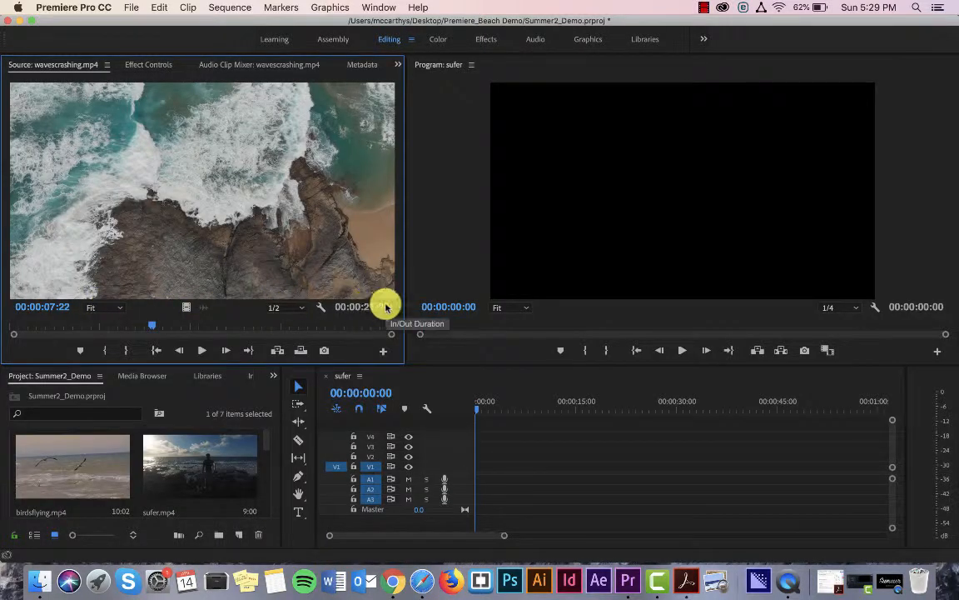
drag(131, 324, 2, 300)
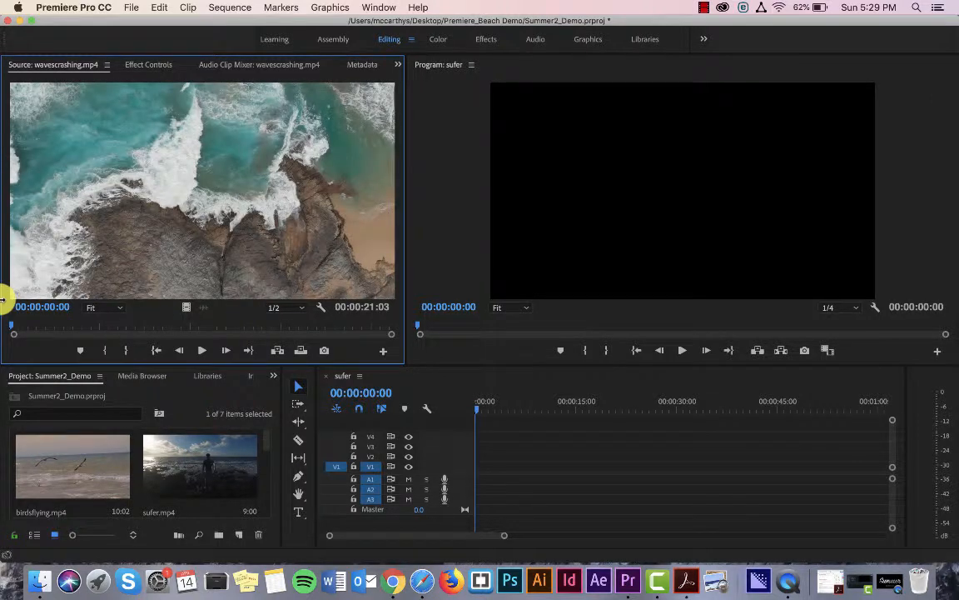
key(space)
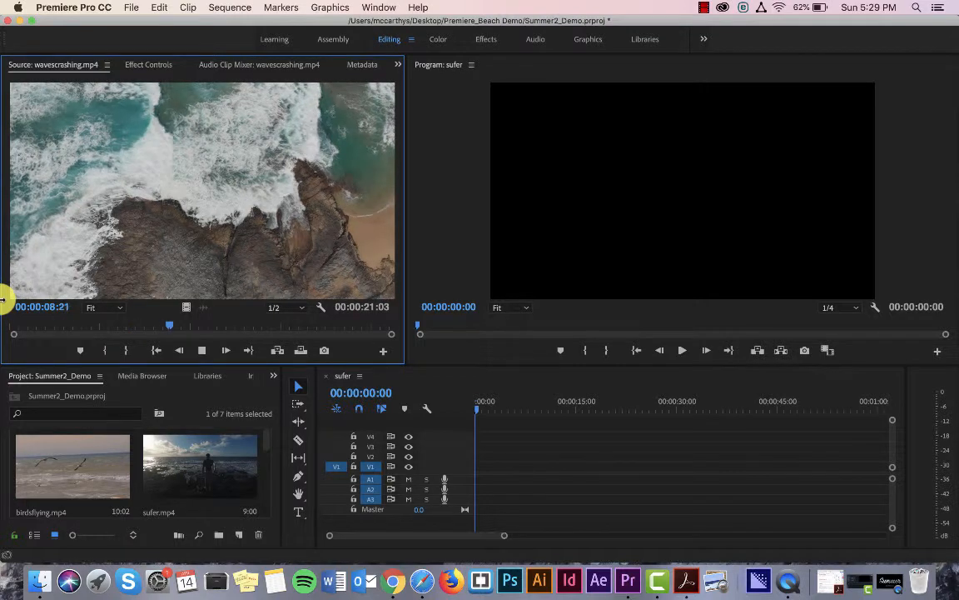
key(space)
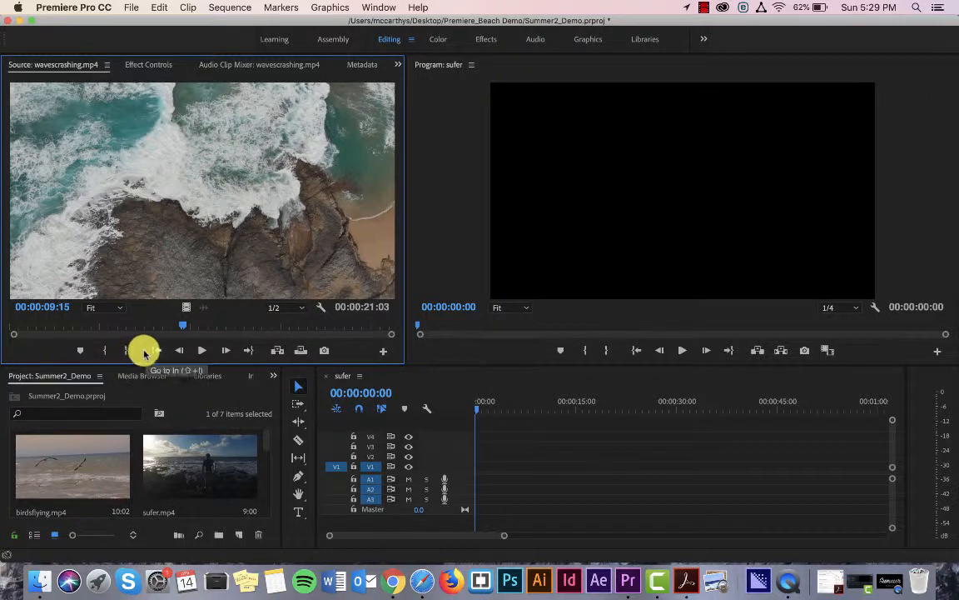
Mark an In point at about 00:00:01:03 and an Out point at 00:00:13:16 on wavescrashing.mp4.
drag(184, 327, 31, 333)
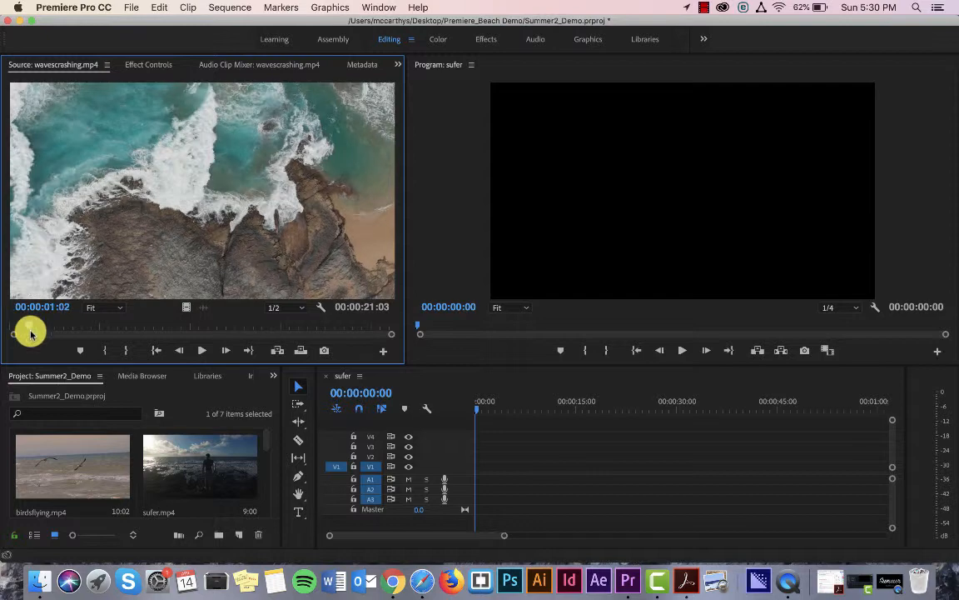
click(103, 349)
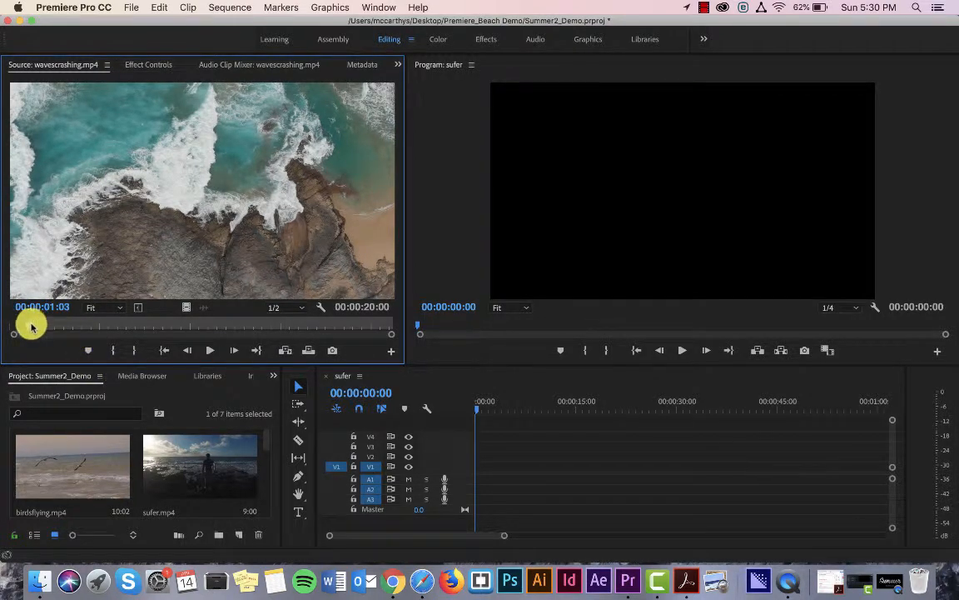
drag(32, 321, 258, 318)
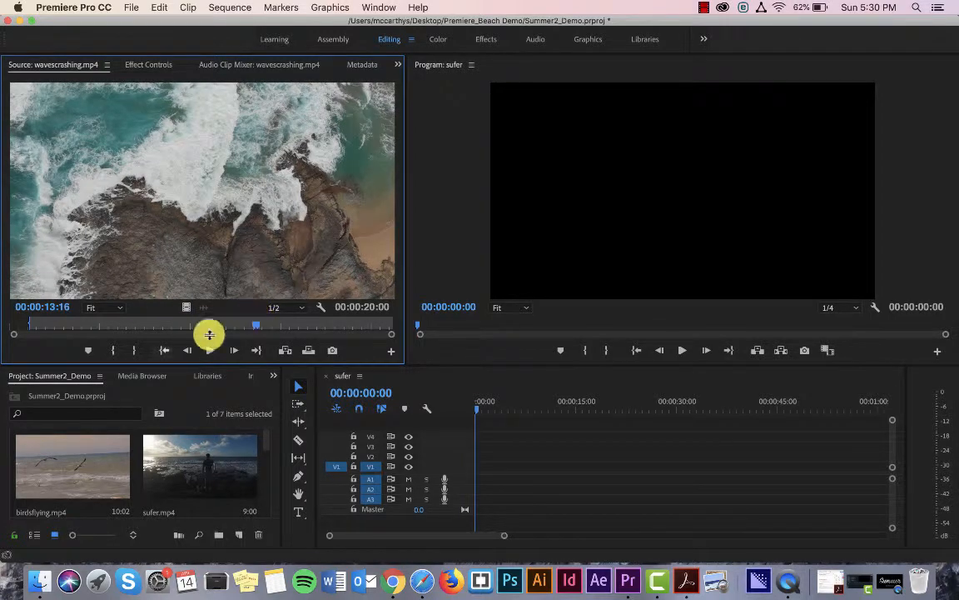
click(132, 349)
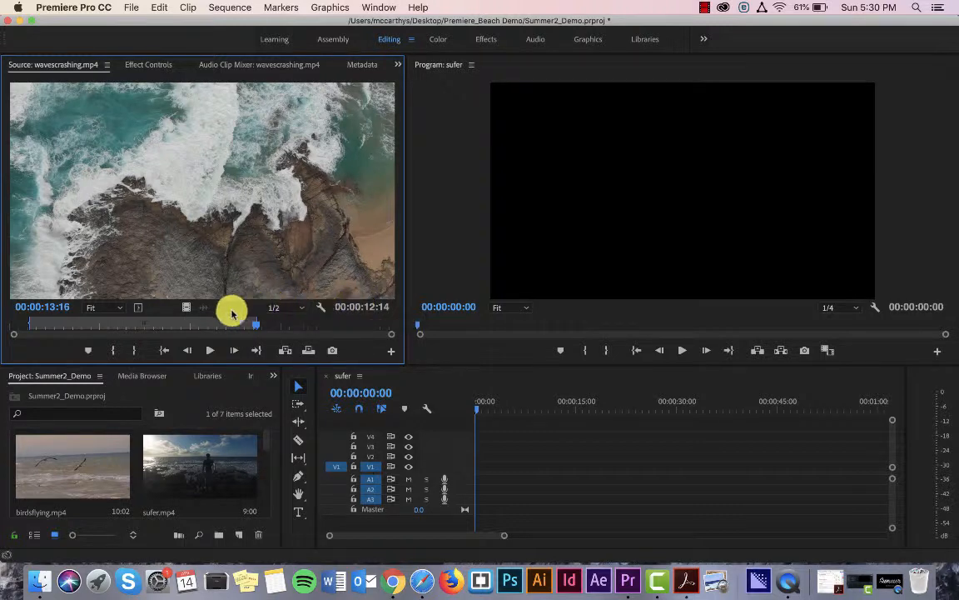
Place only the video of the marked wavescrashing.mp4 range at the start of track V1, play it and return the playhead to 00:00:00:00.
drag(189, 310, 476, 466)
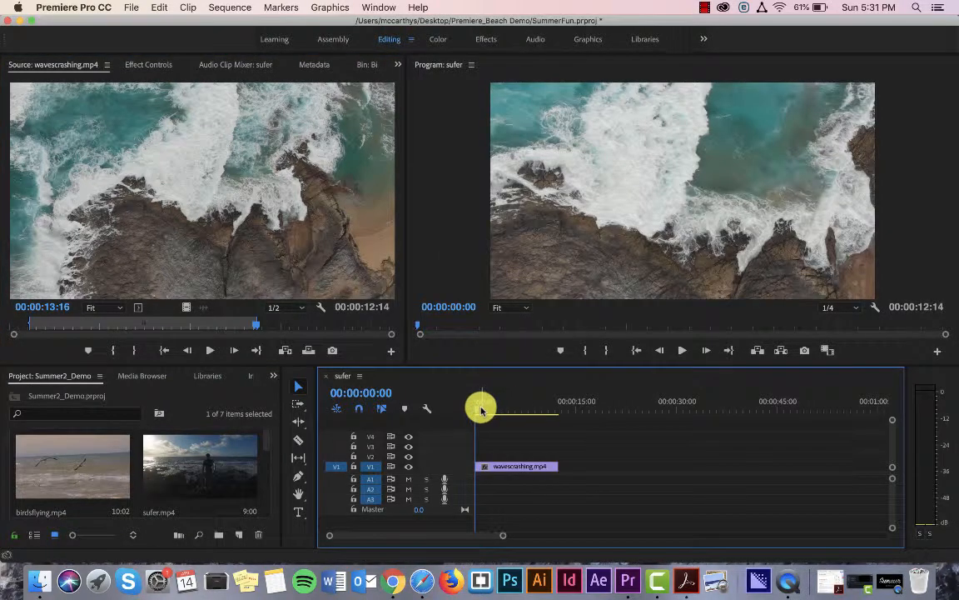
key(space)
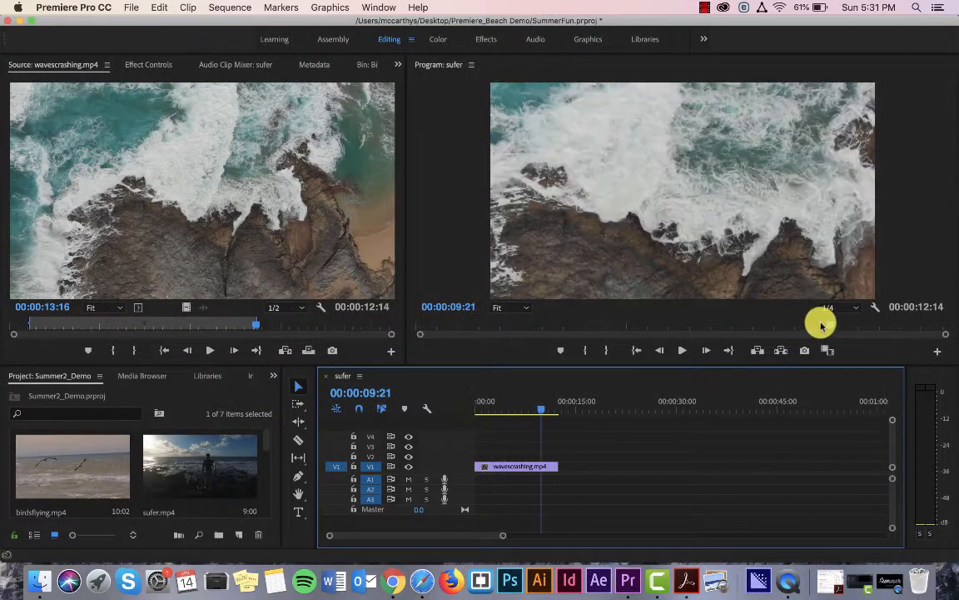
drag(831, 325, 367, 404)
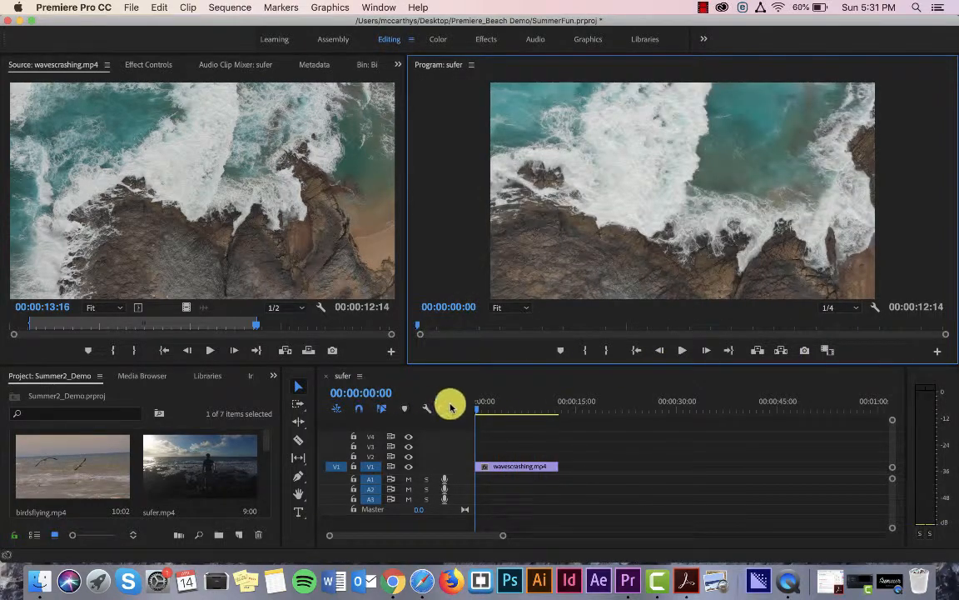
Place California_Wind.mp3 from the project bin on audio track A1 at the start of the sequence.
scroll(157, 463, down, 3)
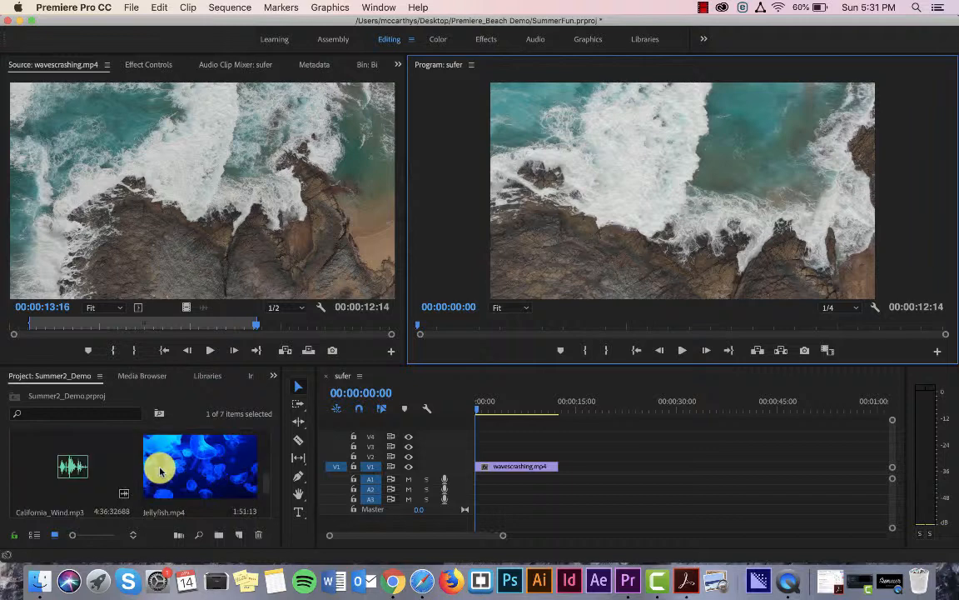
scroll(158, 465, up, 2)
scroll(160, 471, down, 1)
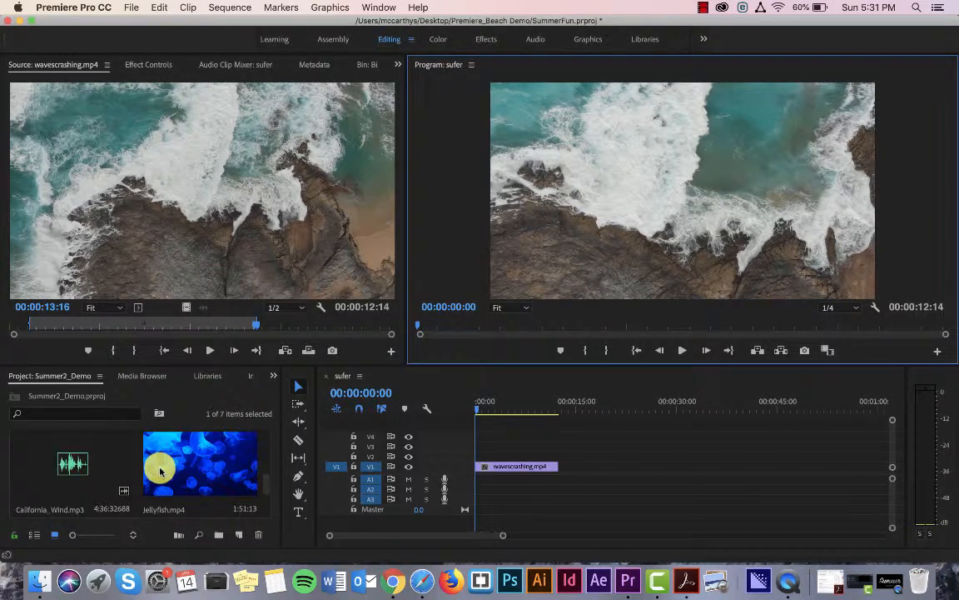
click(81, 458)
drag(232, 487, 481, 477)
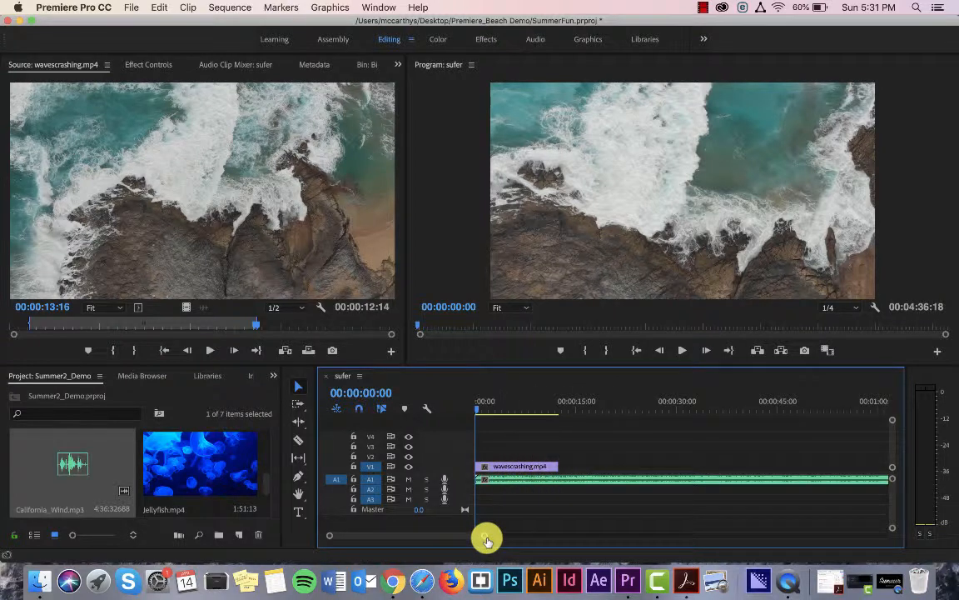
Adjust the timeline's horizontal zoom so about the first 15 seconds of the sequence fill the view.
drag(487, 537, 371, 541)
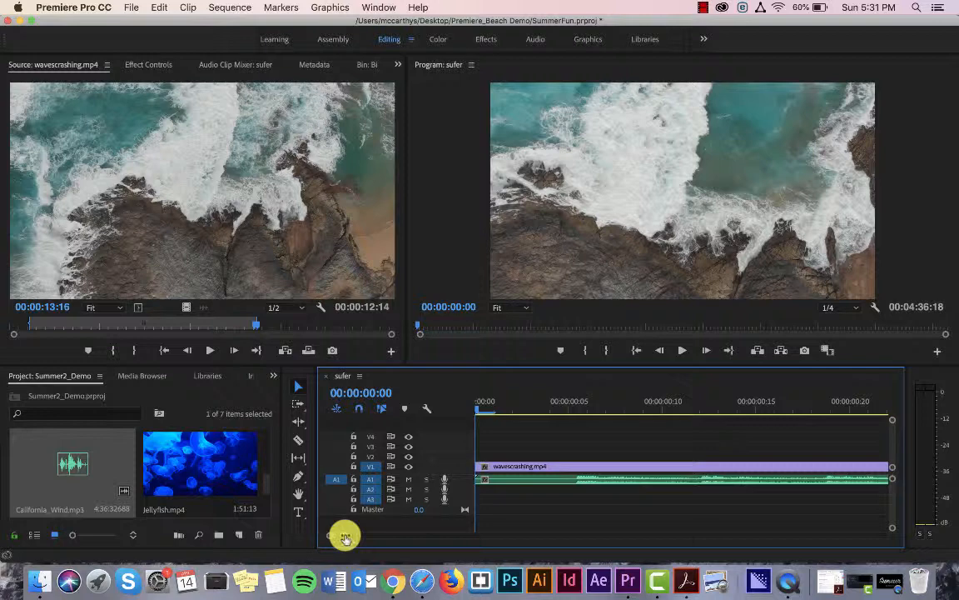
drag(345, 537, 797, 533)
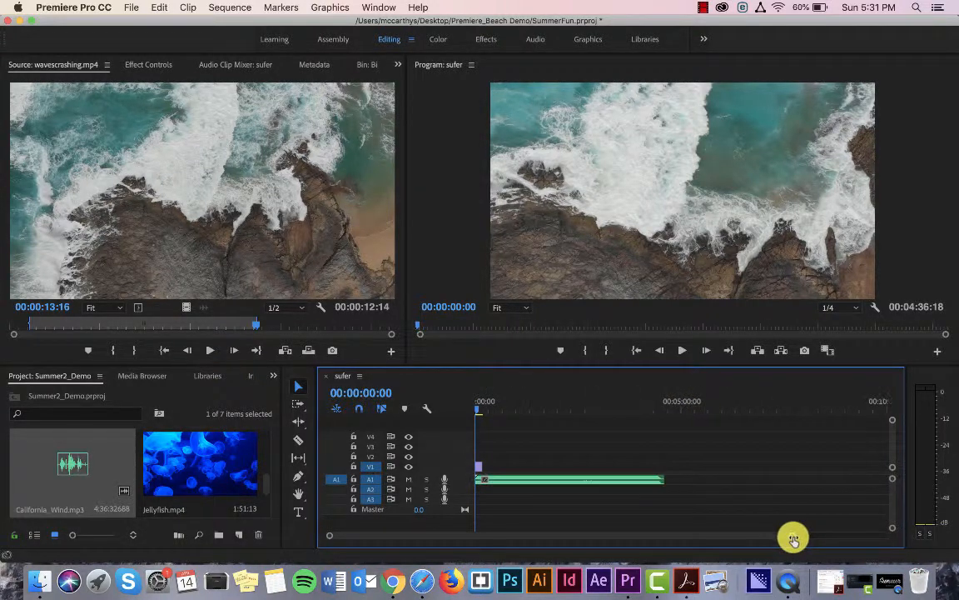
drag(792, 535, 471, 559)
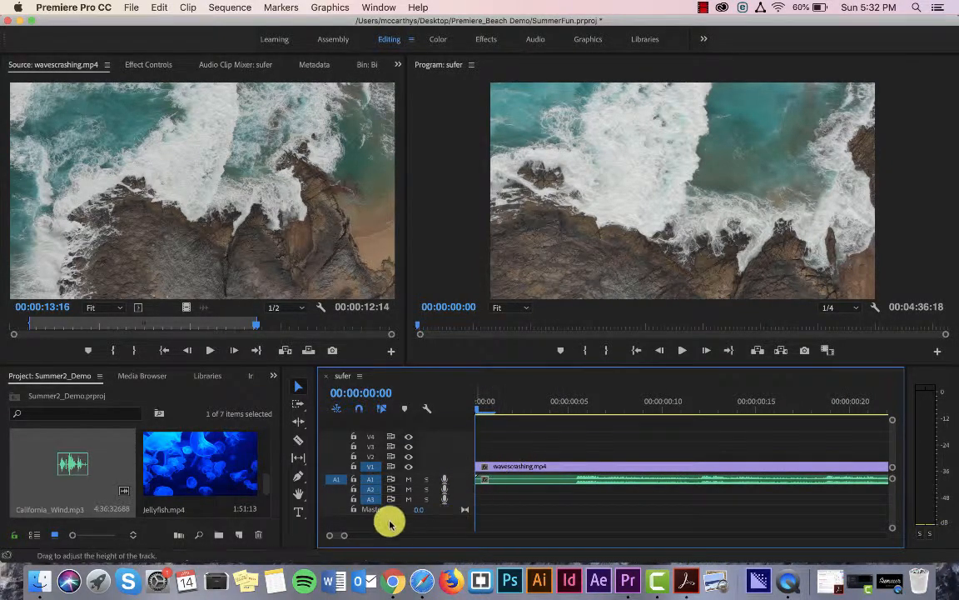
drag(342, 533, 364, 535)
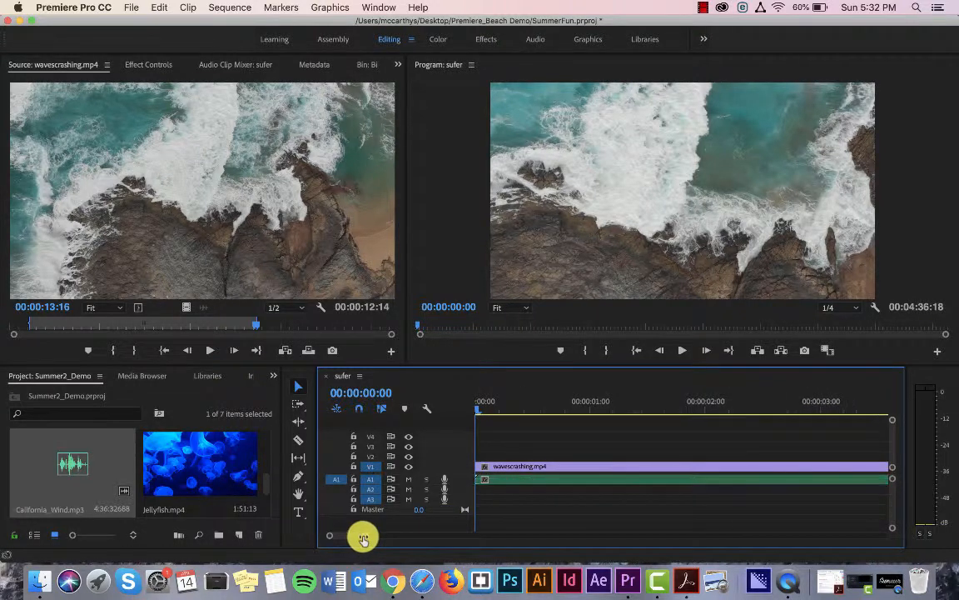
drag(363, 536, 409, 542)
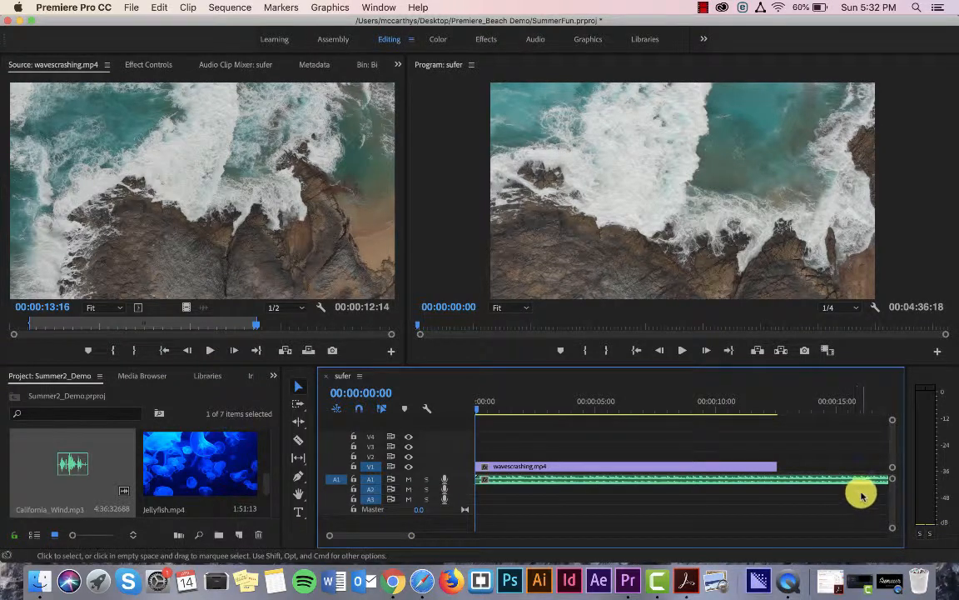
Increase the height of the audio tracks to show the California_Wind.mp3 waveform and activate the Selection tool.
drag(890, 477, 896, 500)
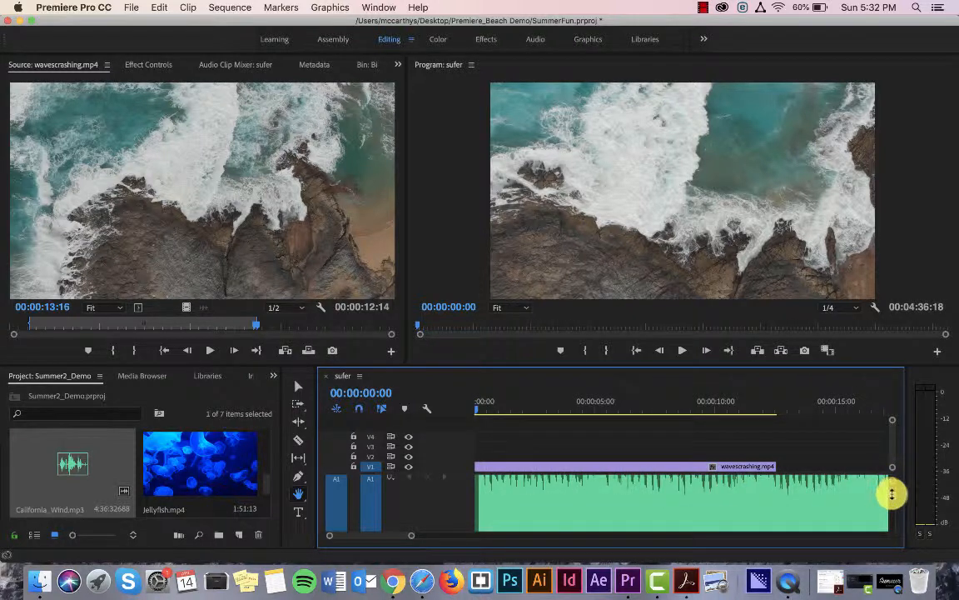
drag(892, 494, 900, 513)
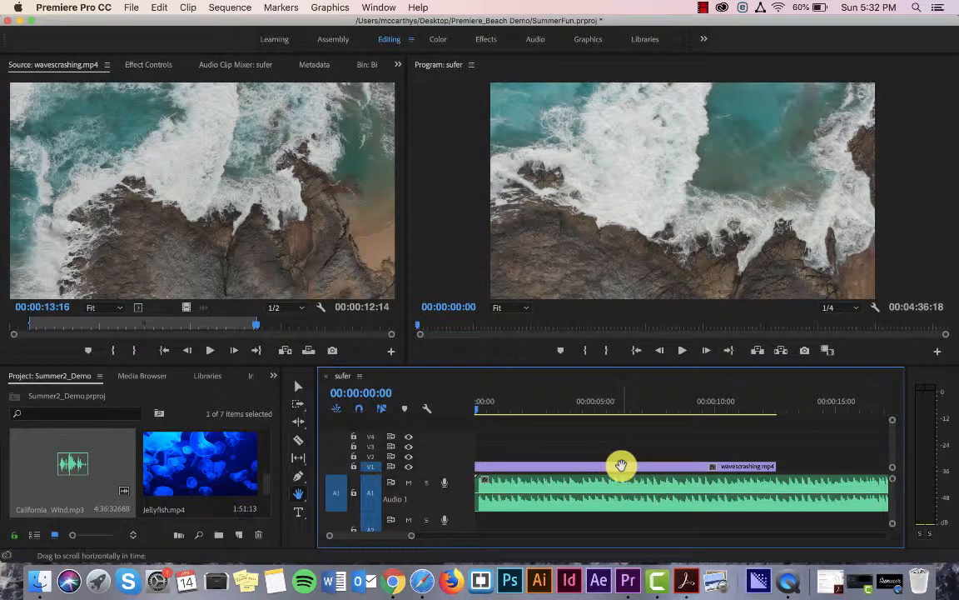
click(298, 384)
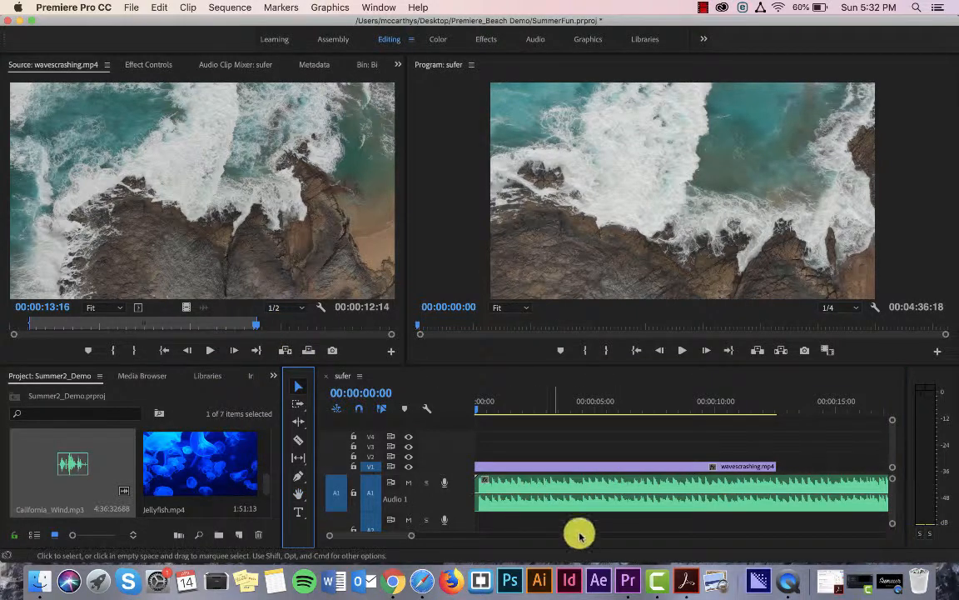
Select the wavescrashing.mp4 clip on V1 and increase the video tracks' height to show its thumbnail.
click(574, 465)
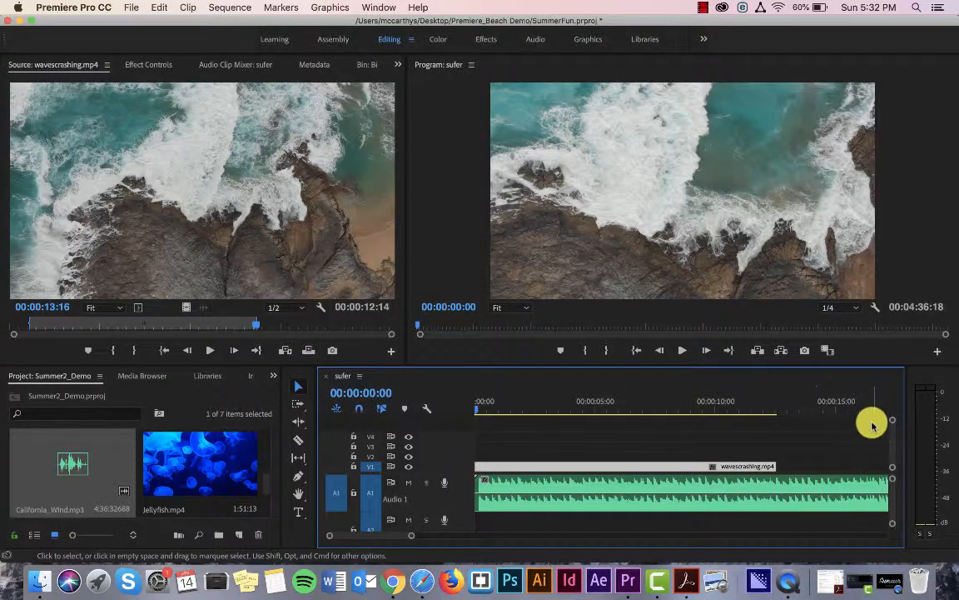
drag(892, 427, 894, 425)
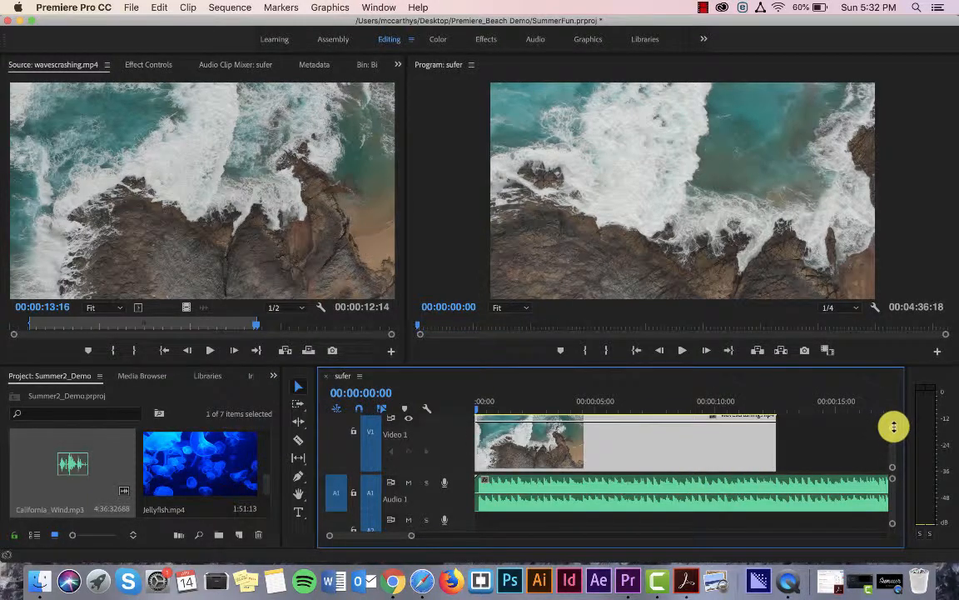
scroll(581, 439, up, 2)
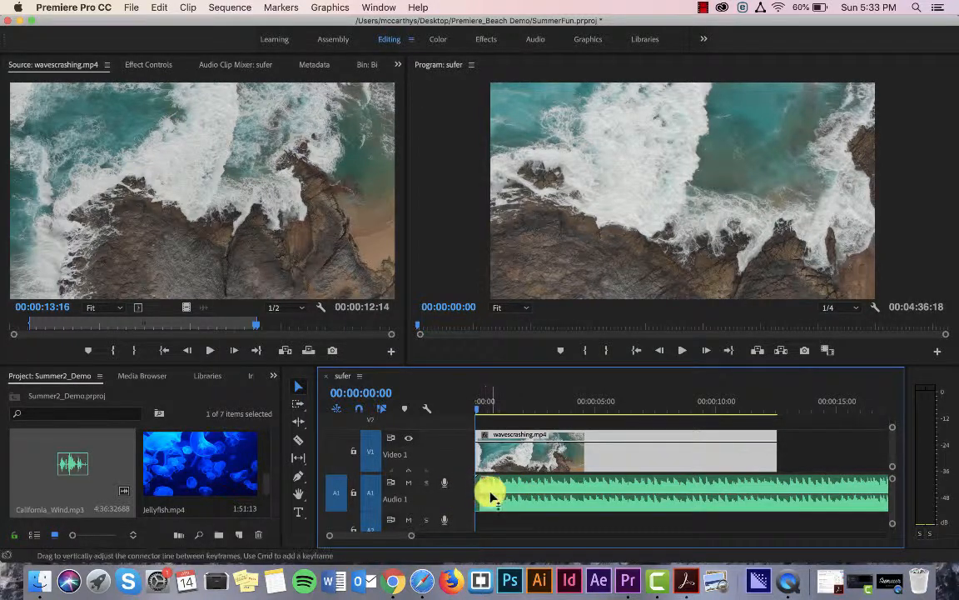
Mute audio track A1 and keep the playhead at 00:00:00:00.
click(409, 483)
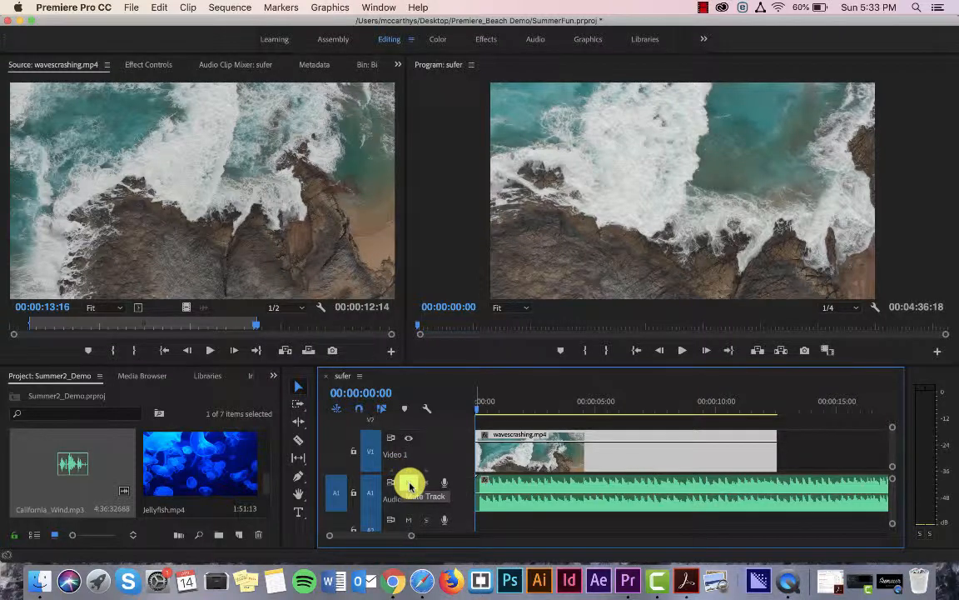
click(408, 483)
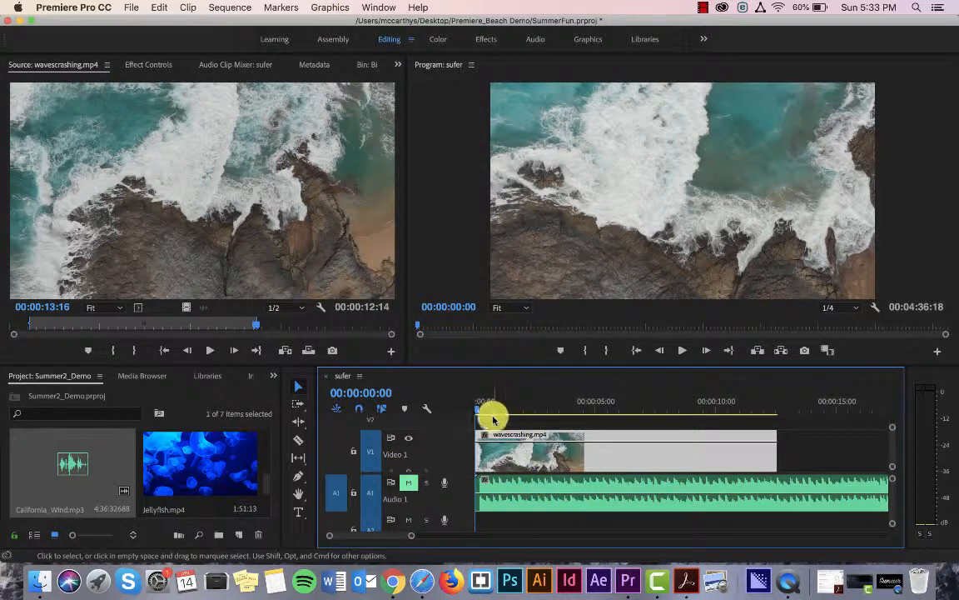
drag(477, 409, 429, 410)
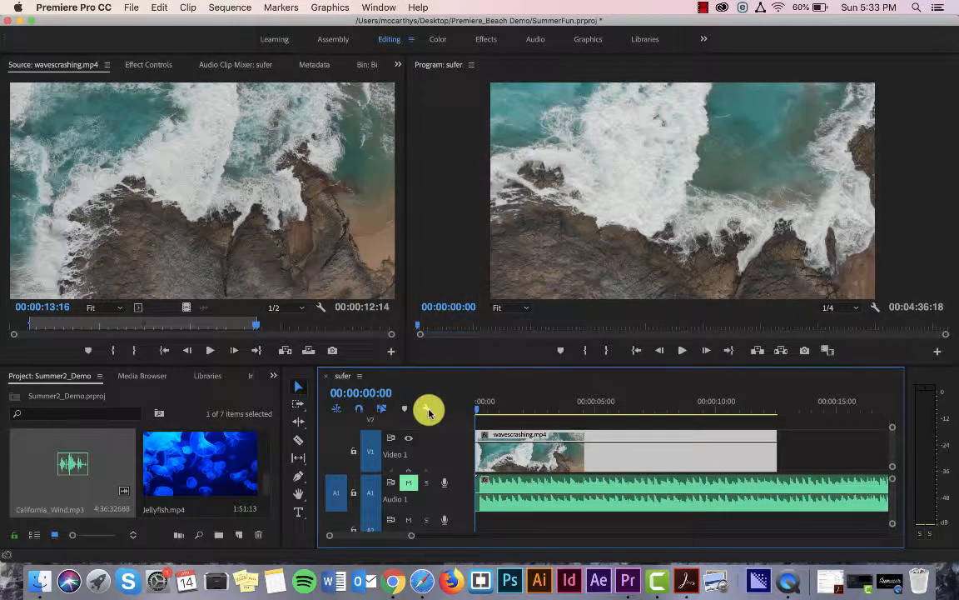
Shrink the video and audio tracks back to their minimum height so V1 to V4 and A1 to A3 all fit.
scroll(463, 452, down, 4)
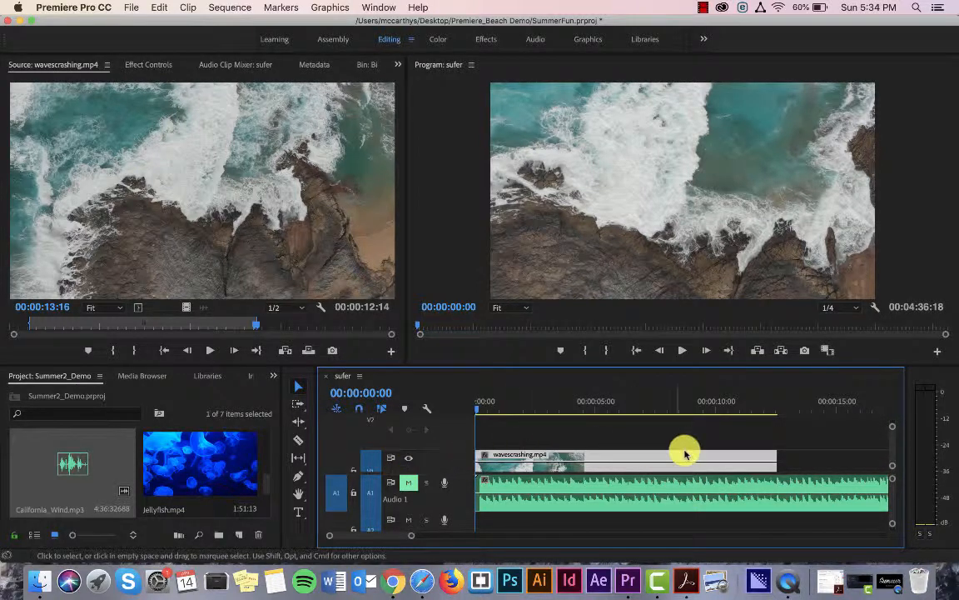
drag(893, 425, 897, 424)
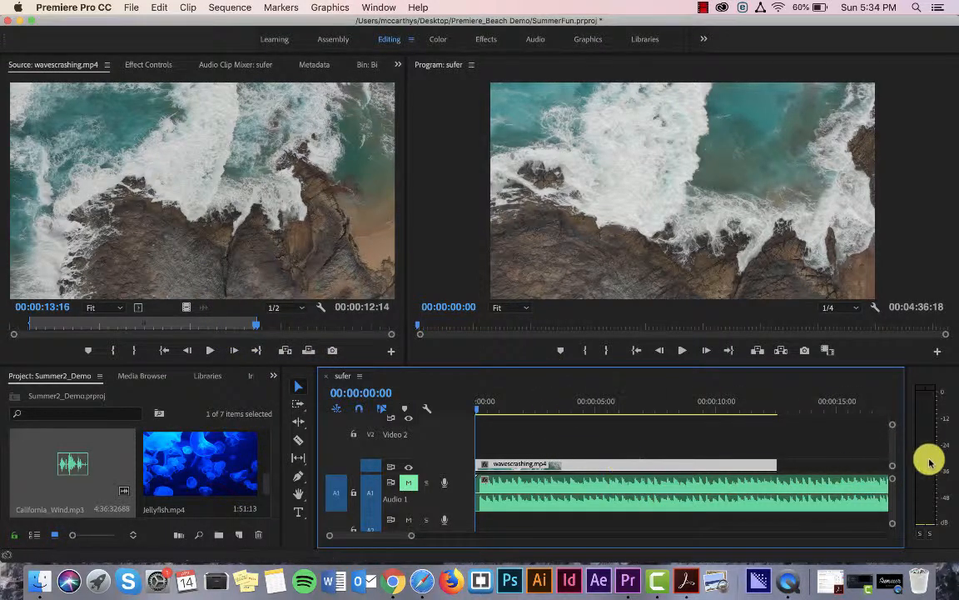
mouse_move(893, 466)
mouse_down()
mouse_move(893, 452)
mouse_move(895, 476)
mouse_up()
mouse_move(894, 521)
mouse_down()
mouse_move(891, 504)
mouse_move(909, 519)
mouse_move(902, 538)
mouse_up()
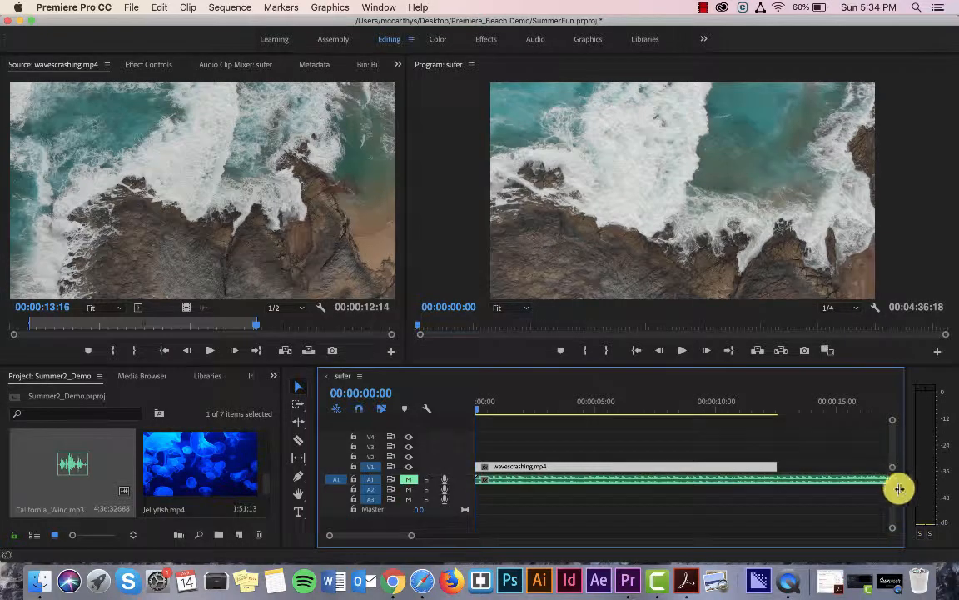
Enlarge only the audio tracks to show the A1 waveform, and look through them down to Audio 3 and back.
drag(894, 521, 897, 514)
mouse_move(894, 473)
mouse_down()
mouse_move(892, 458)
mouse_move(895, 477)
mouse_up()
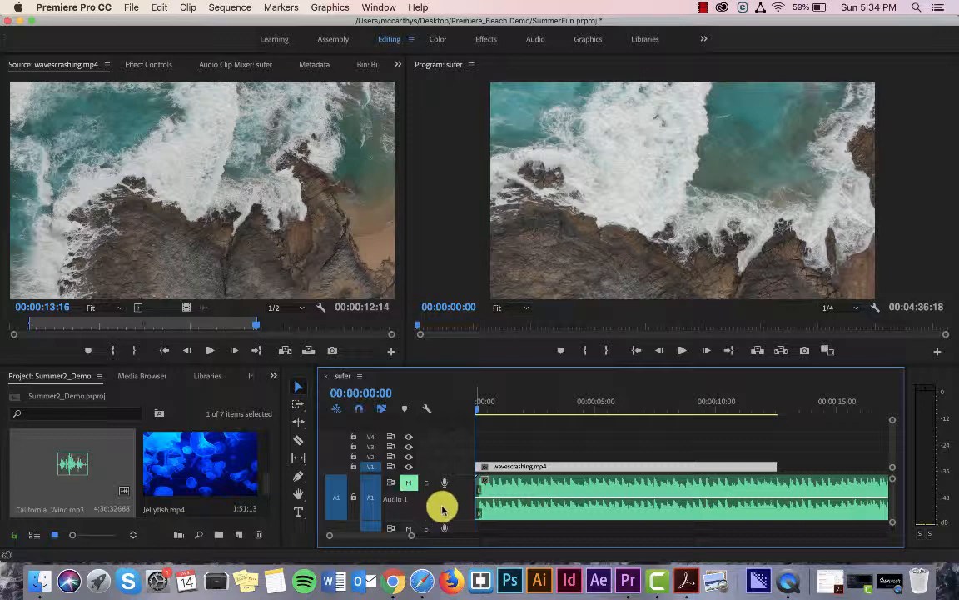
scroll(462, 499, down, 4)
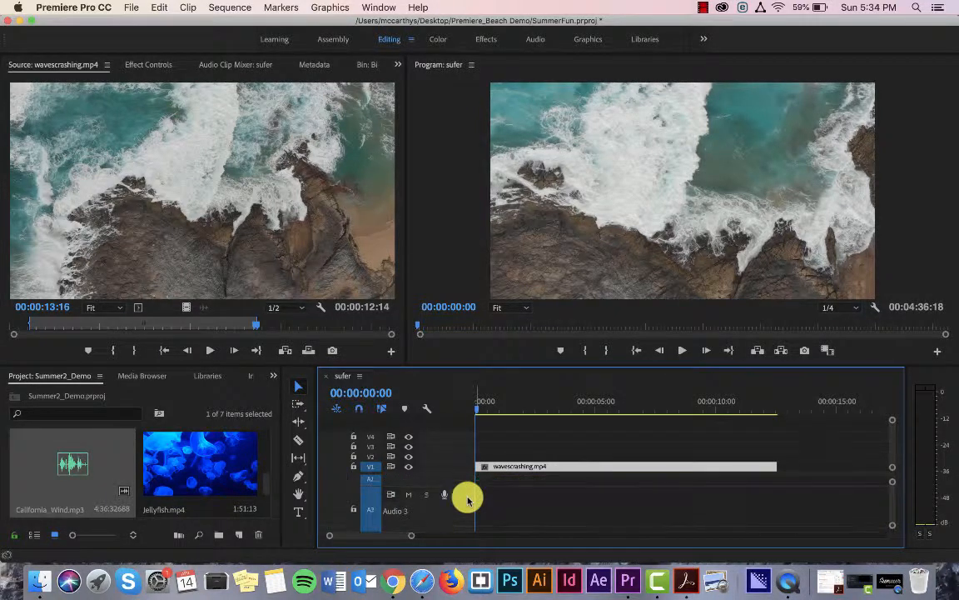
scroll(468, 500, up, 4)
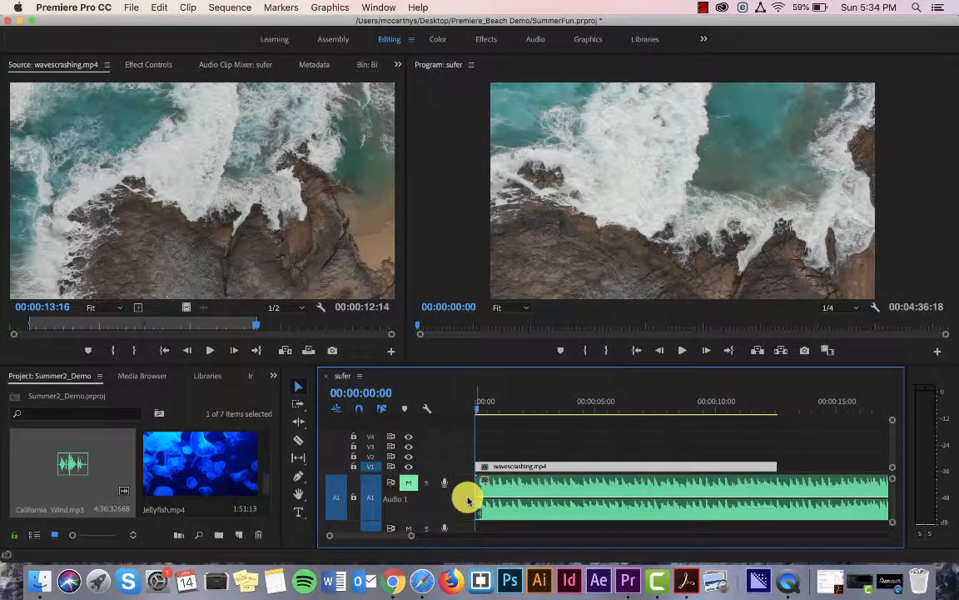